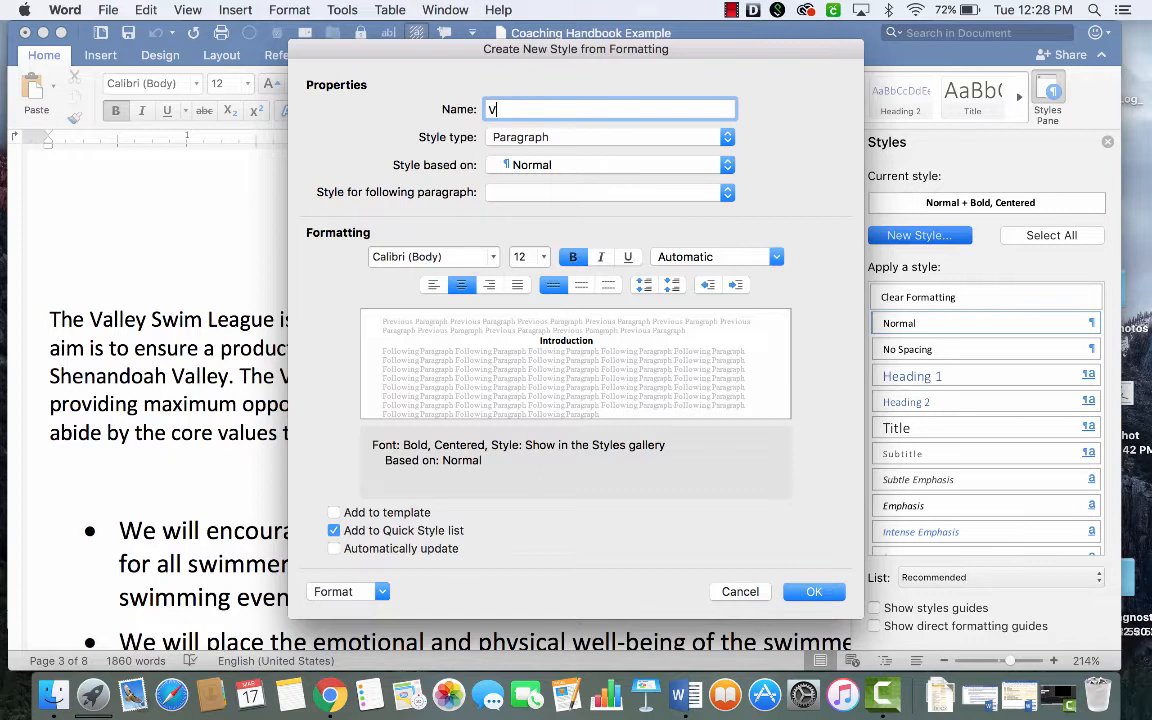
- Name the new paragraph style VSL Coach Handbook L1
type("Coach Handbook")
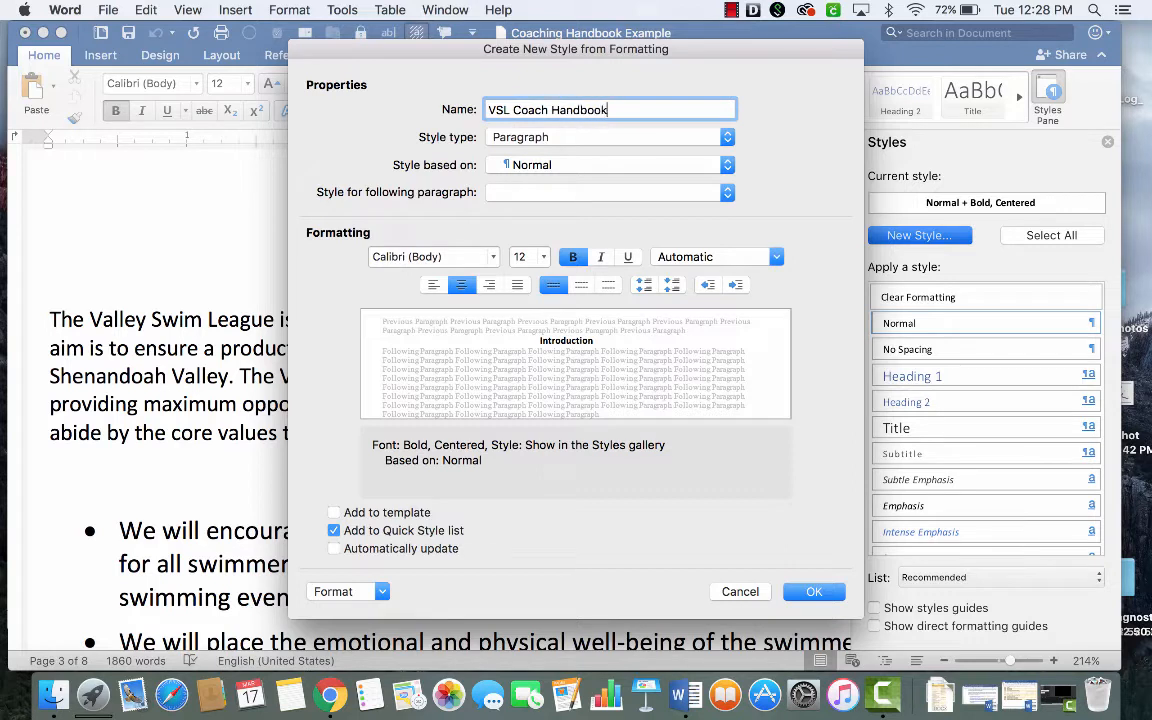
type(" L1")
- Try Heading 1 as the base of the new style and return the base to Normal
left_click(727, 165)
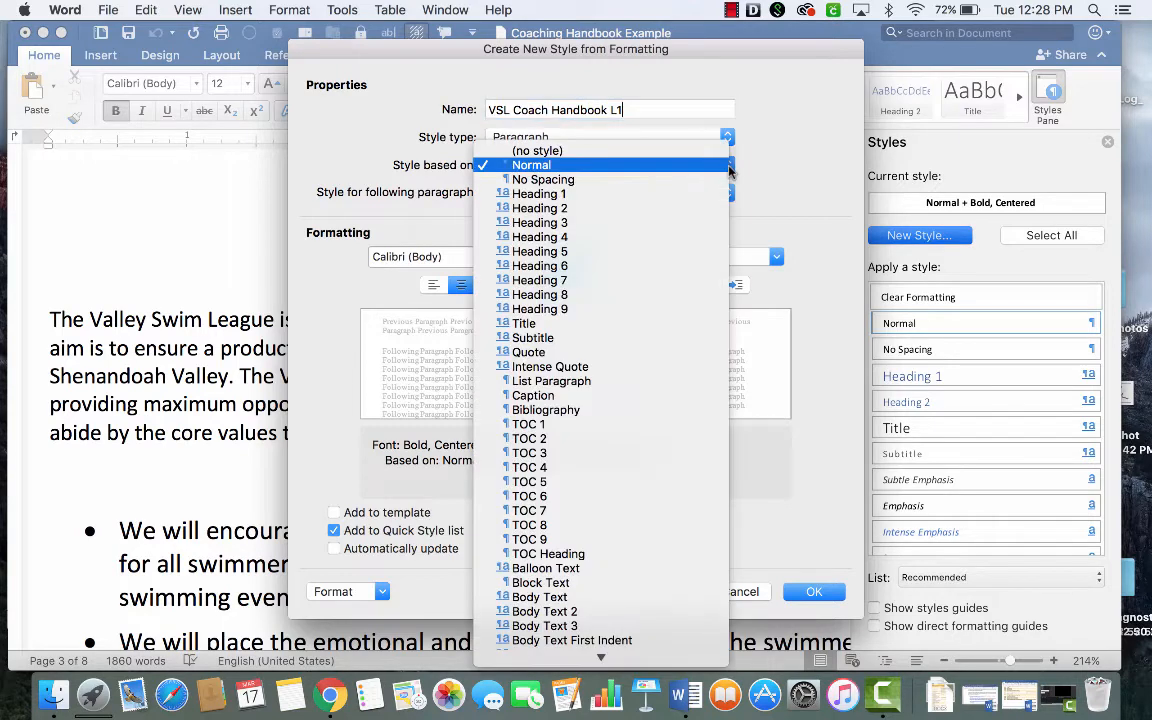
left_click(717, 195)
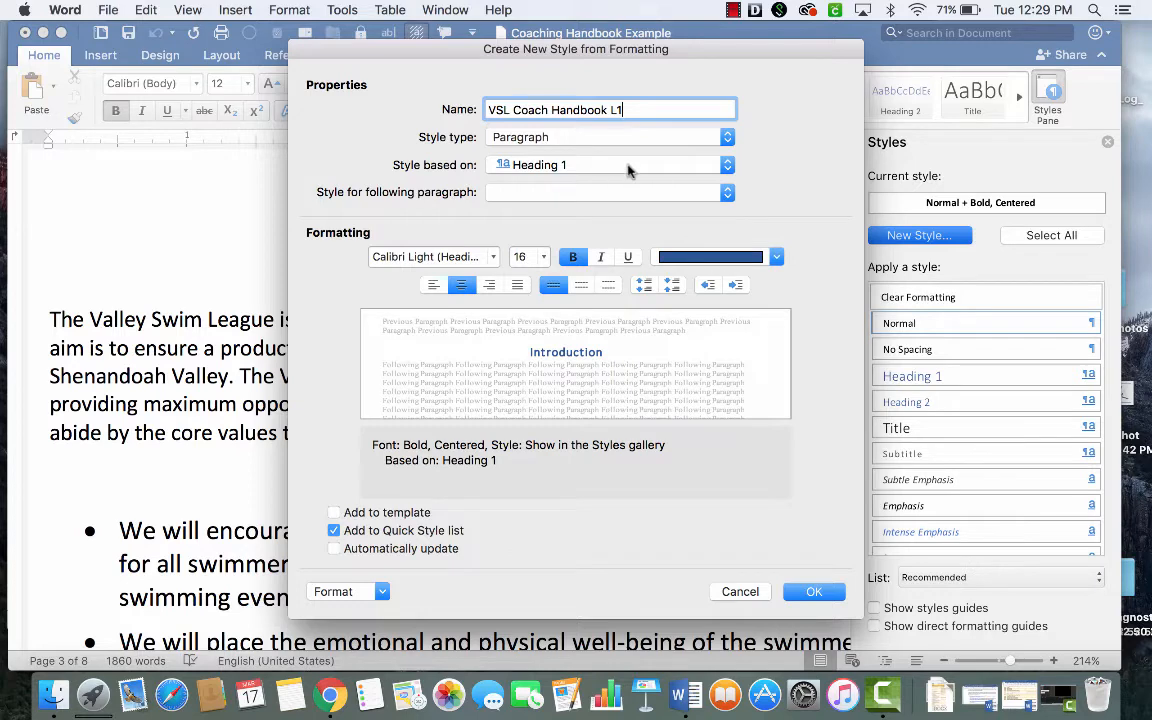
left_click(657, 163)
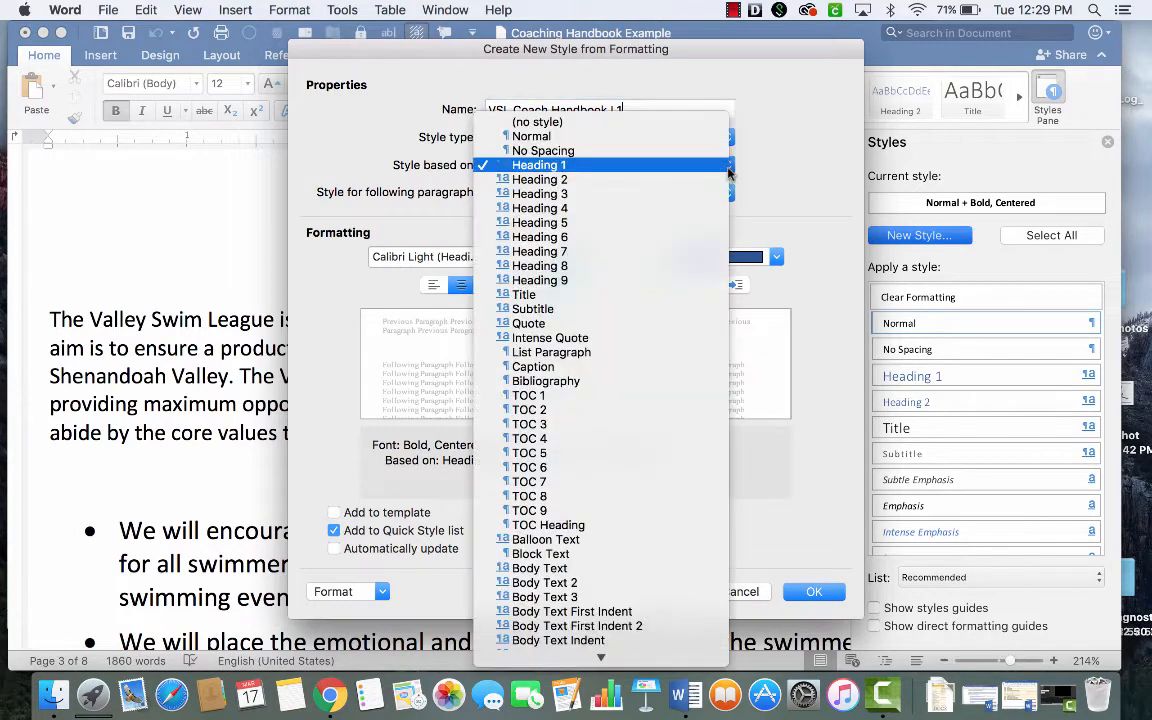
left_click(716, 137)
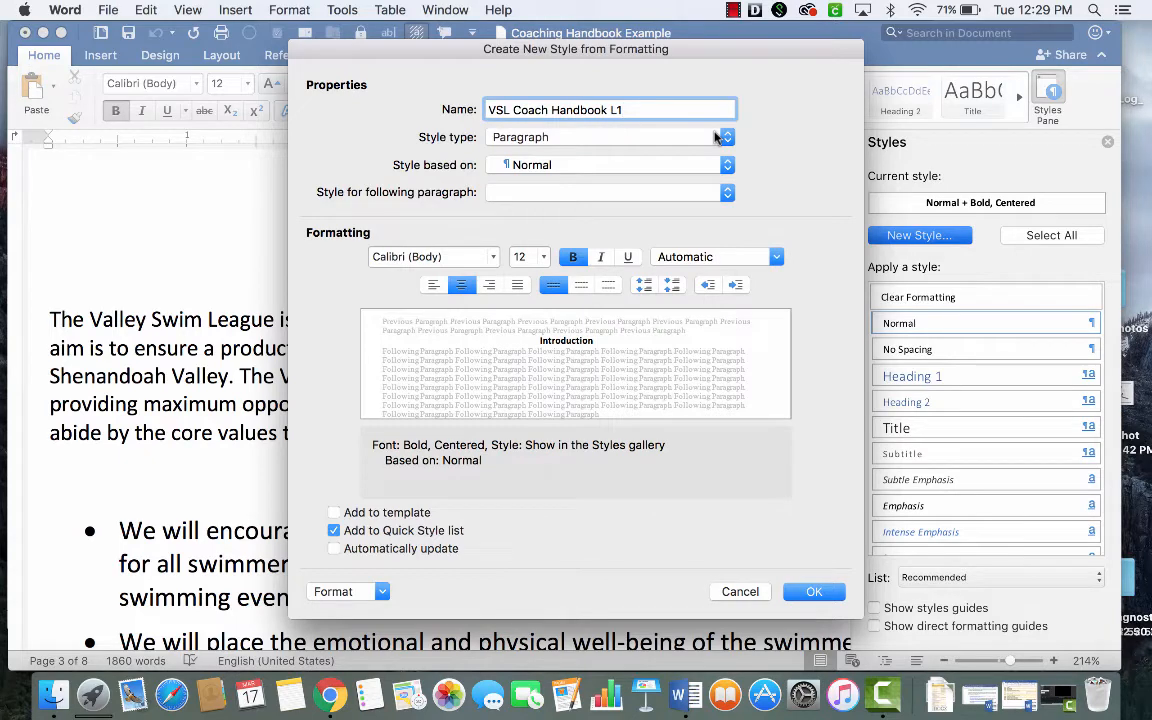
- Format the style as 16 pt Gill Sans Ultra Bold with bold turned off, and create it with automatic updating enabled
left_click(494, 258)
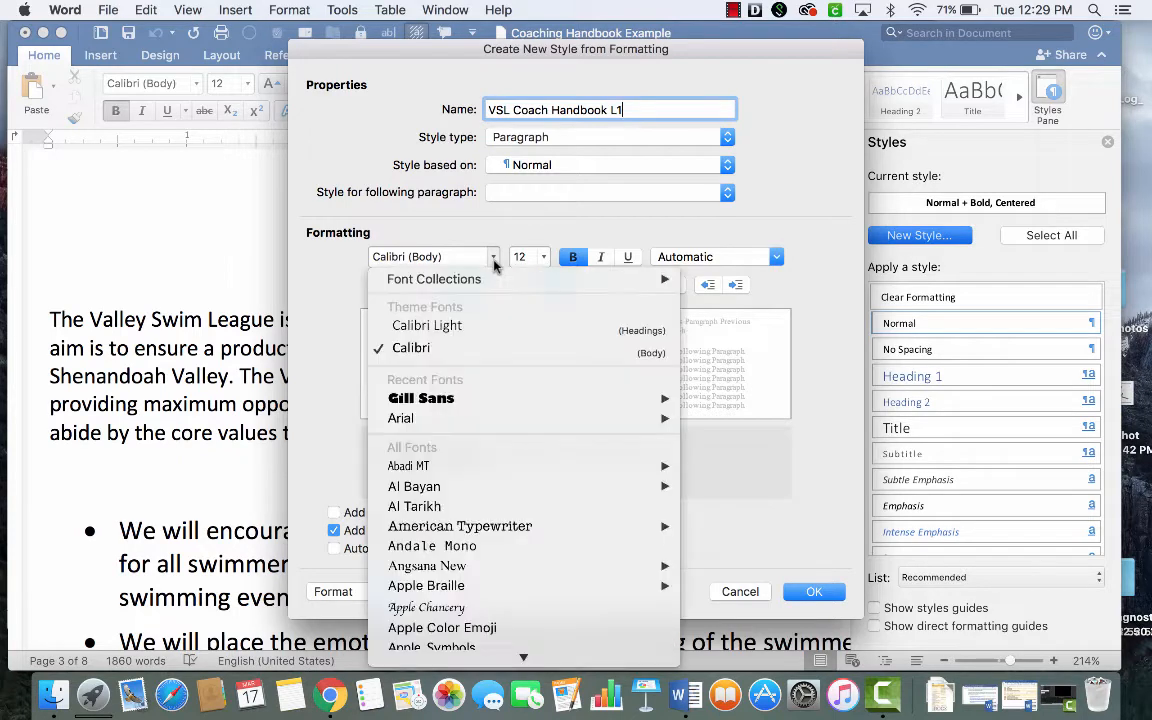
left_click(498, 400)
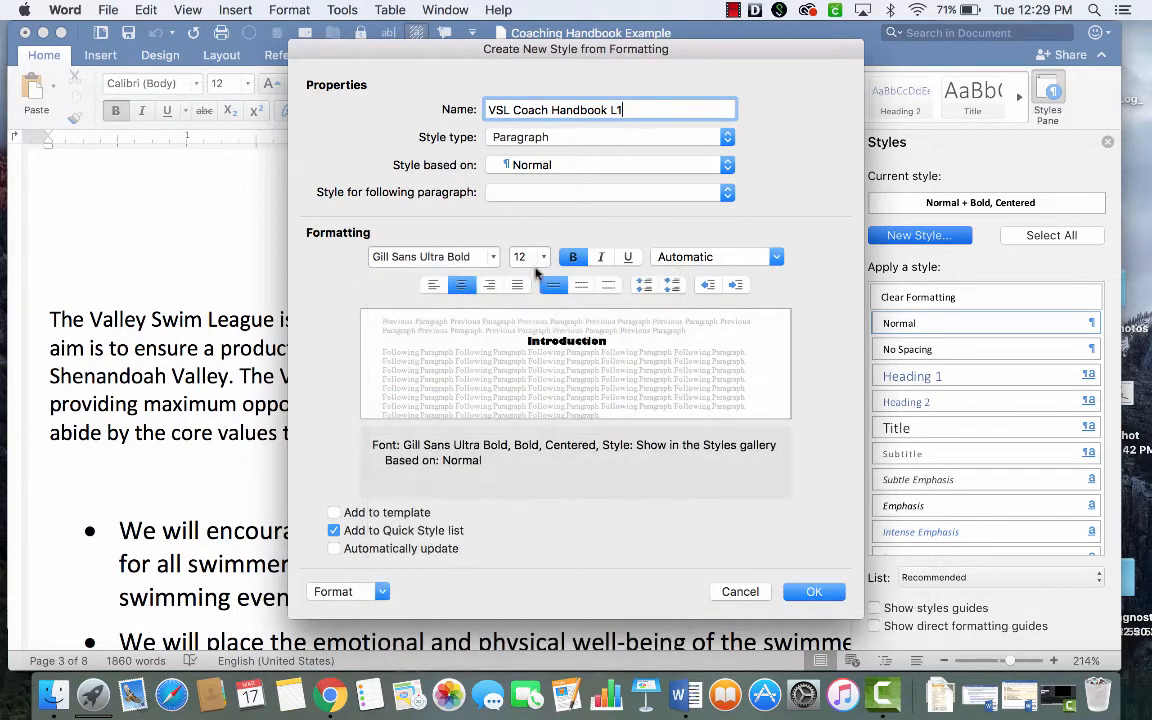
left_click(541, 258)
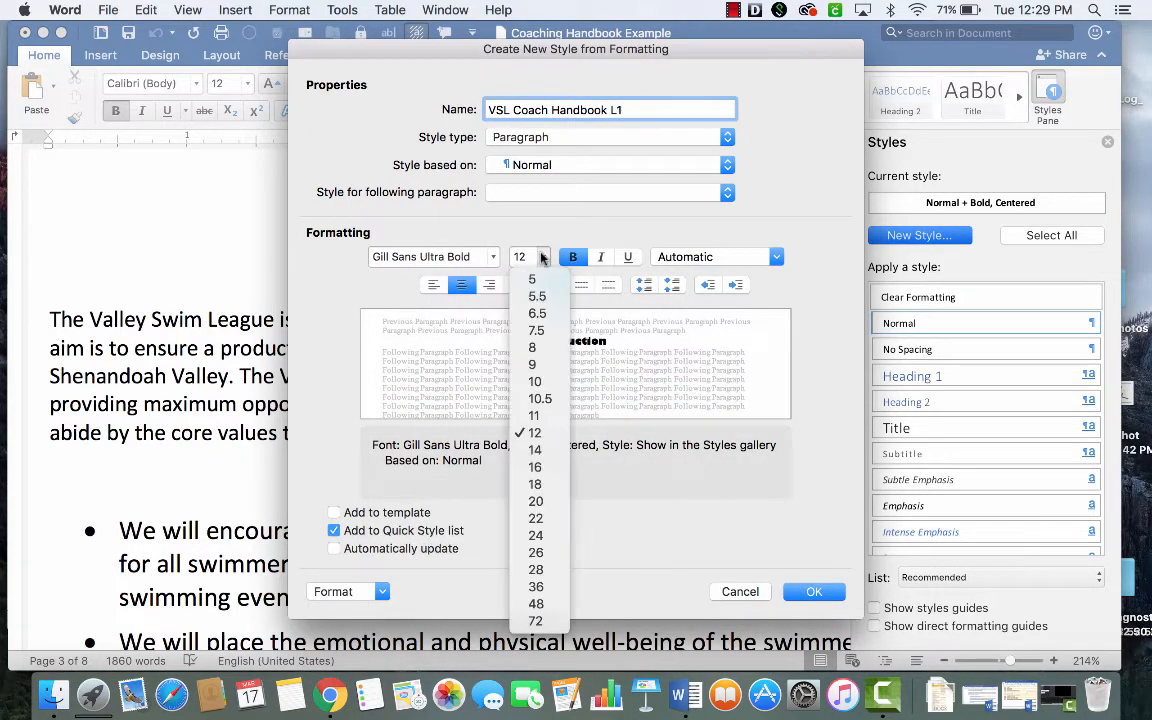
left_click(536, 467)
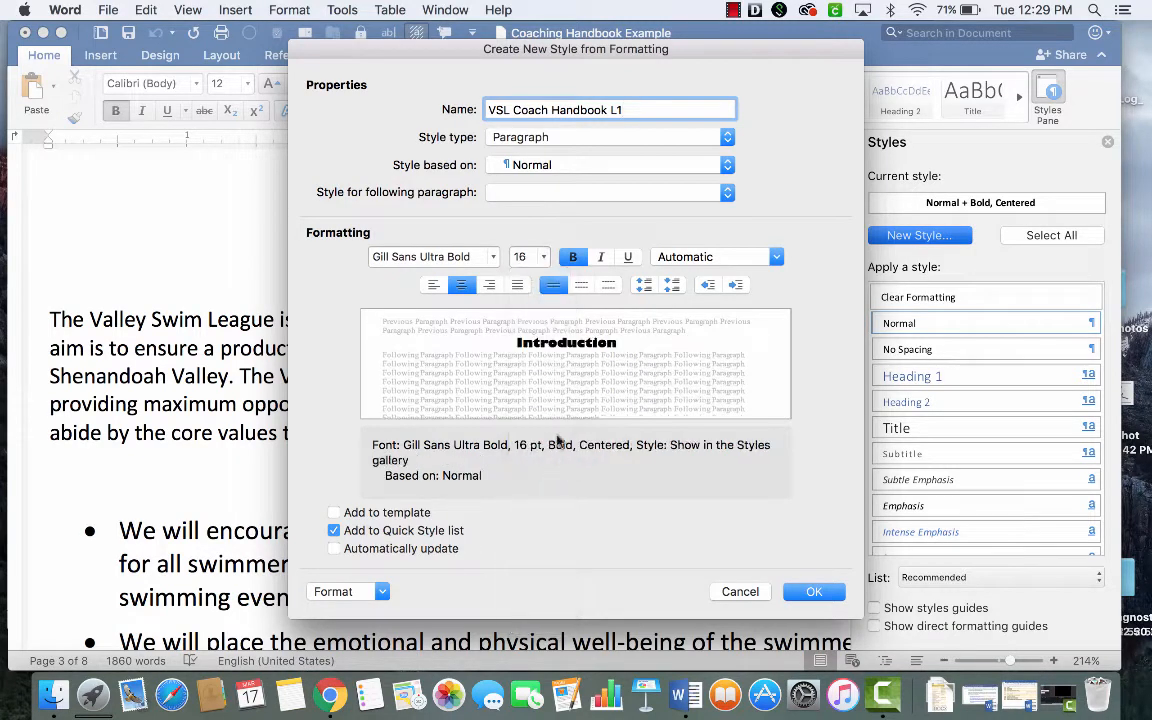
left_click(575, 259)
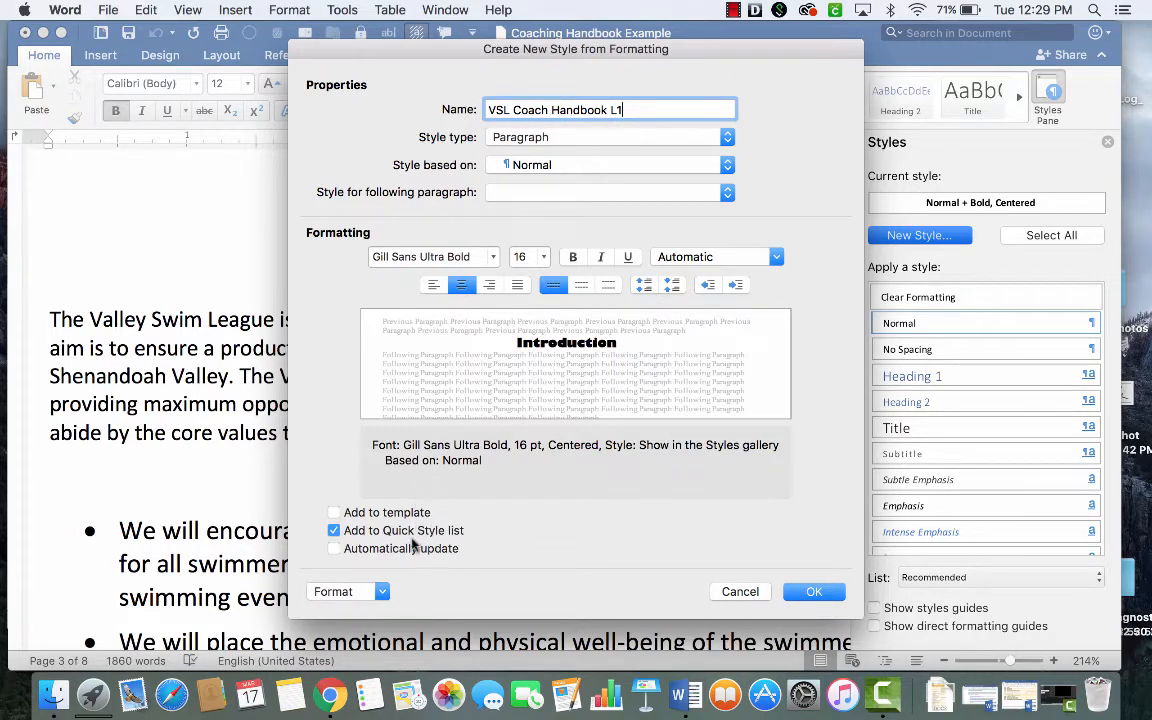
left_click(335, 549)
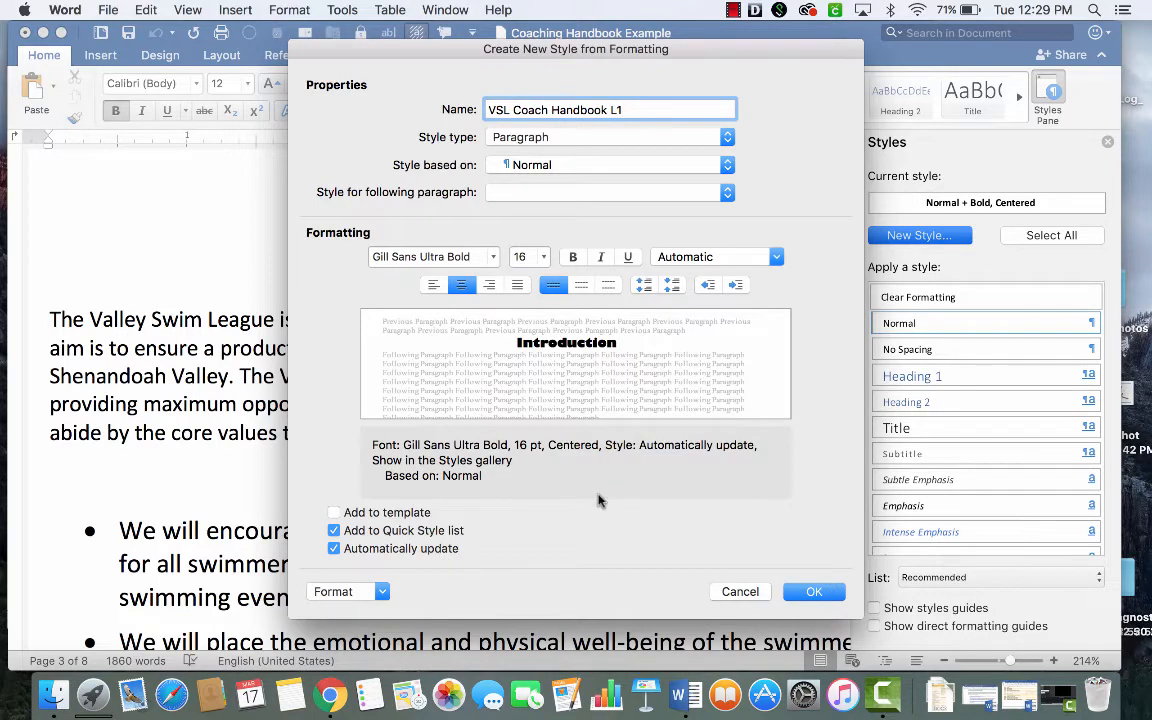
left_click(815, 592)
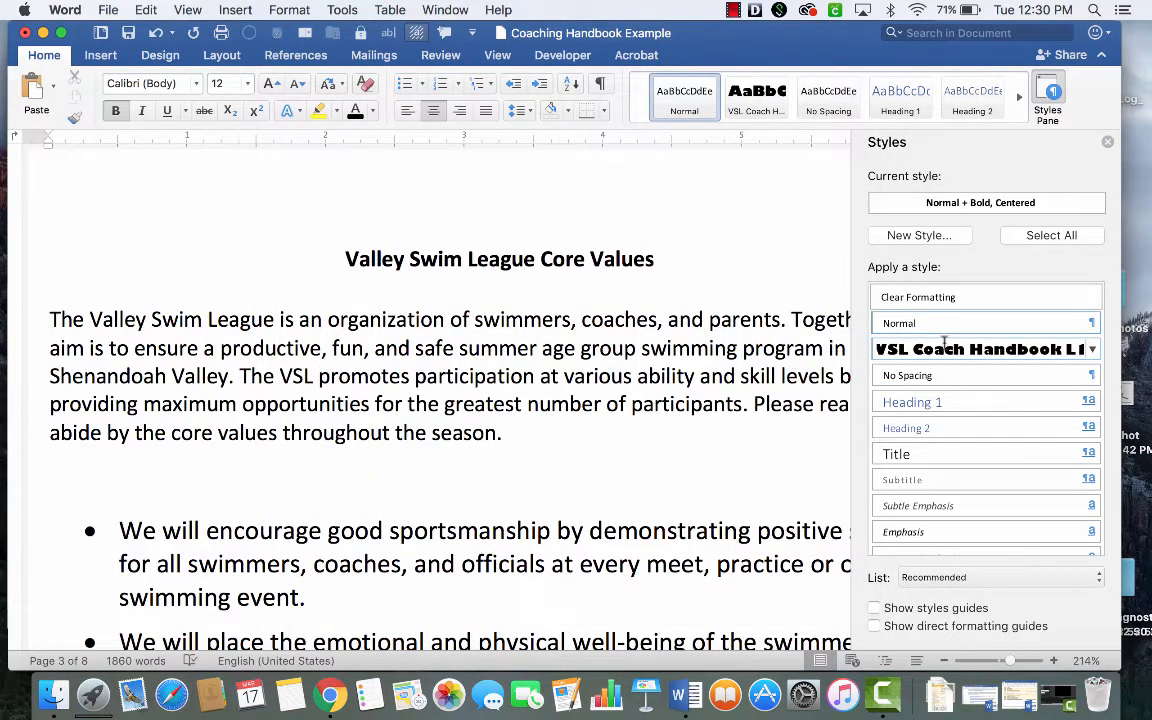
- Apply the VSL Coach Handbook L1 style to the Valley Swim League Core Values heading
mouse_move(872, 348)
left_click_drag(655, 259, 330, 259)
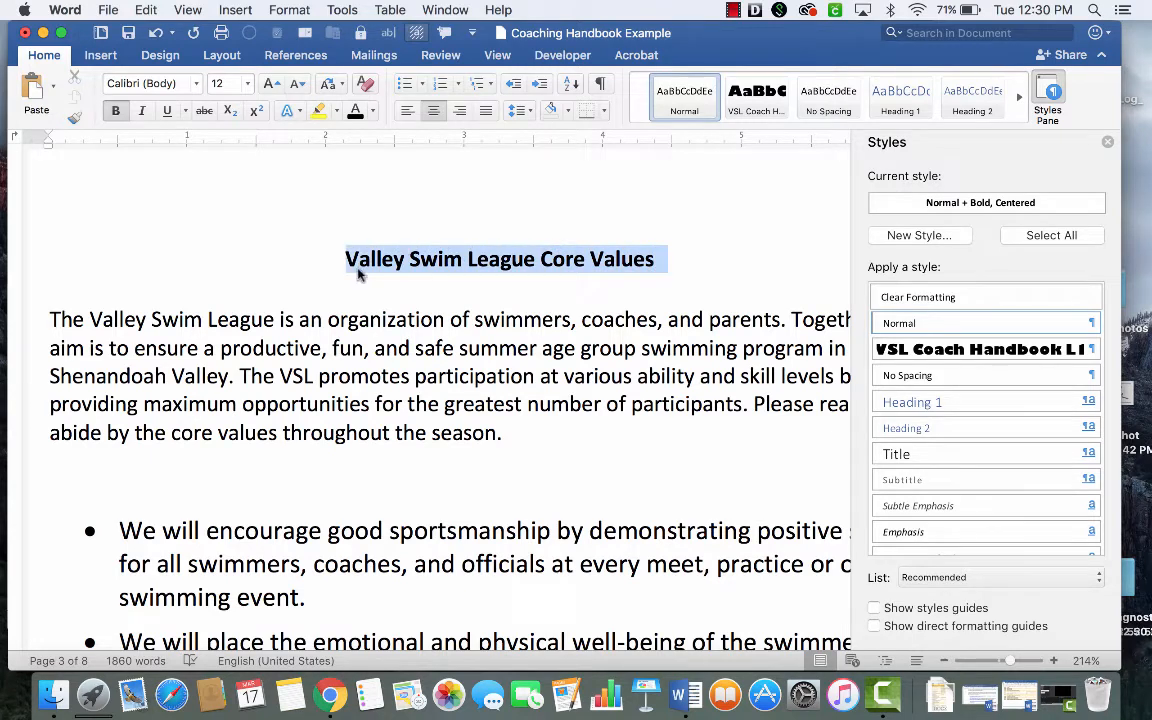
left_click(998, 350)
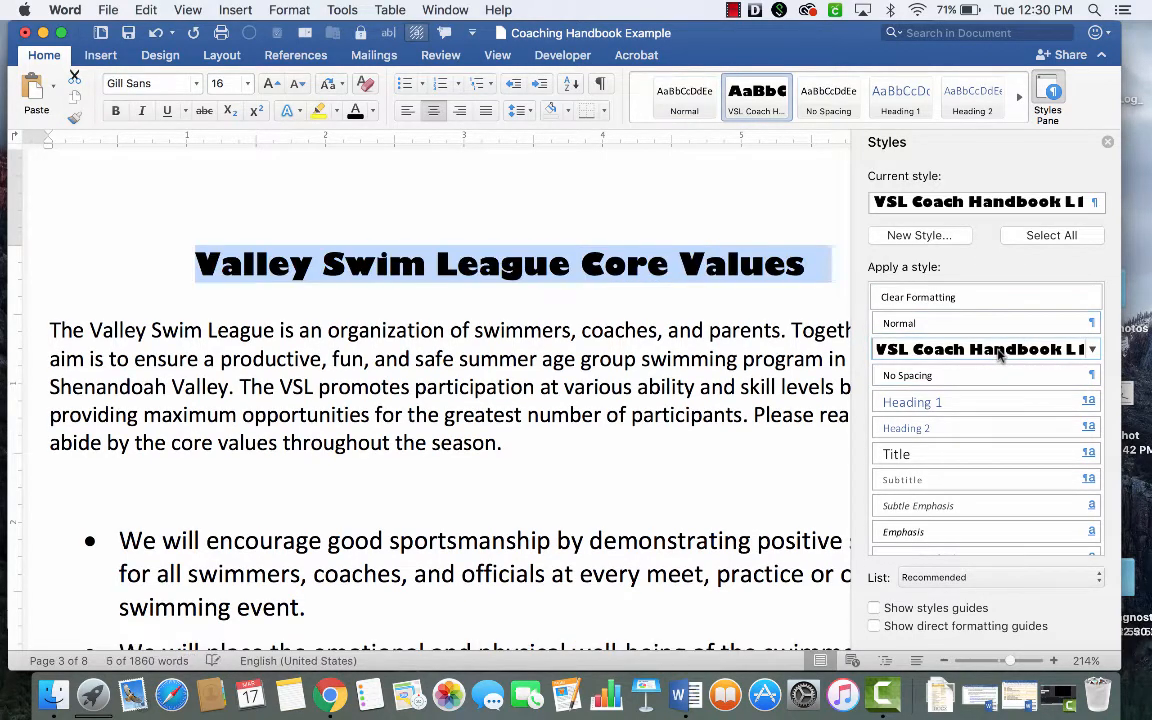
- Apply the VSL Coach Handbook L1 style to the Checklist heading
scroll(590, 283, "up", 15)
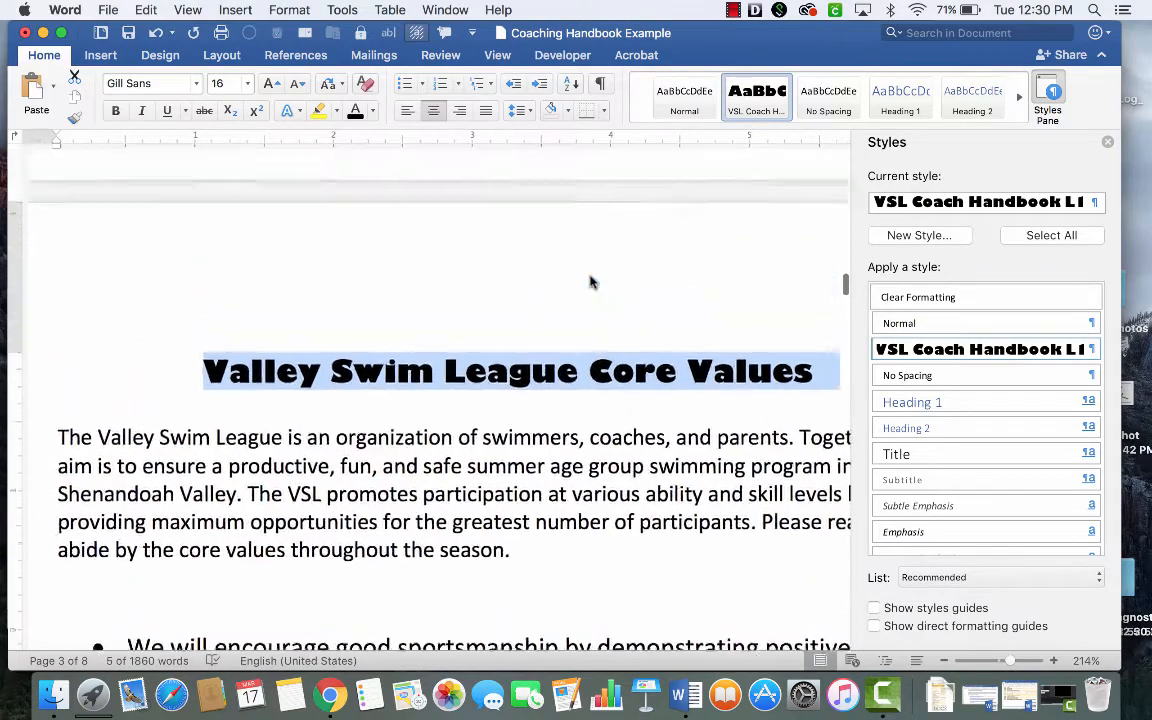
scroll(590, 276, "up", 2)
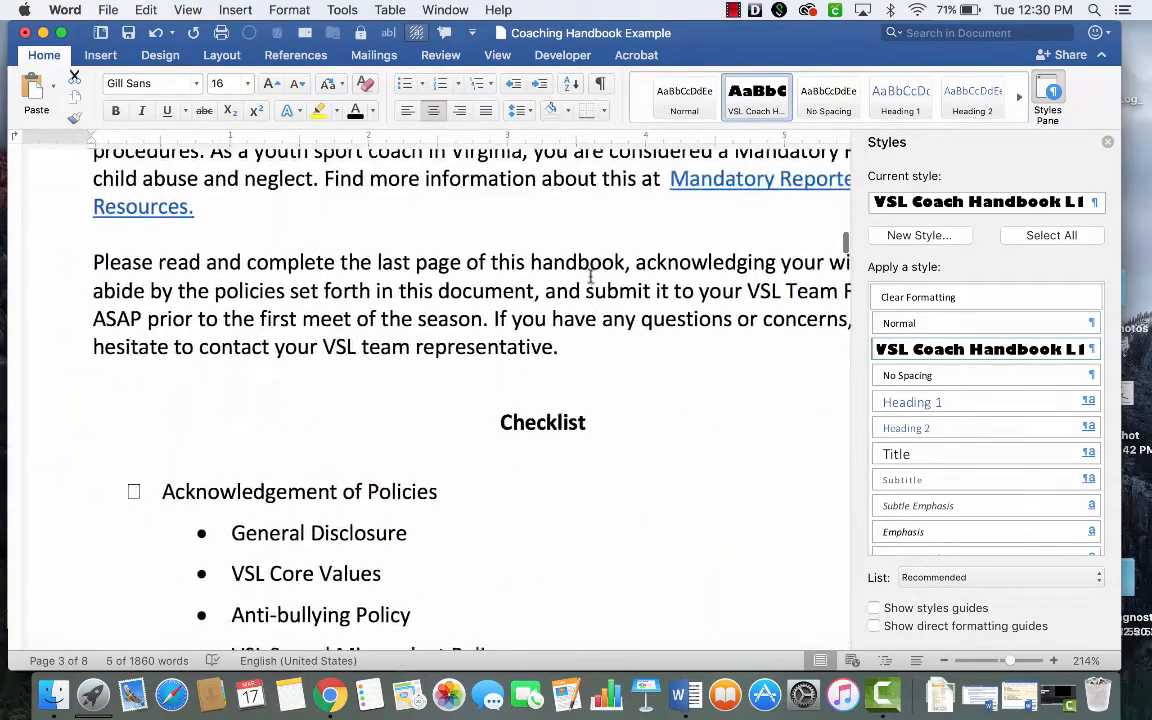
left_click_drag(587, 425, 495, 423)
left_click(899, 323)
left_click(895, 350)
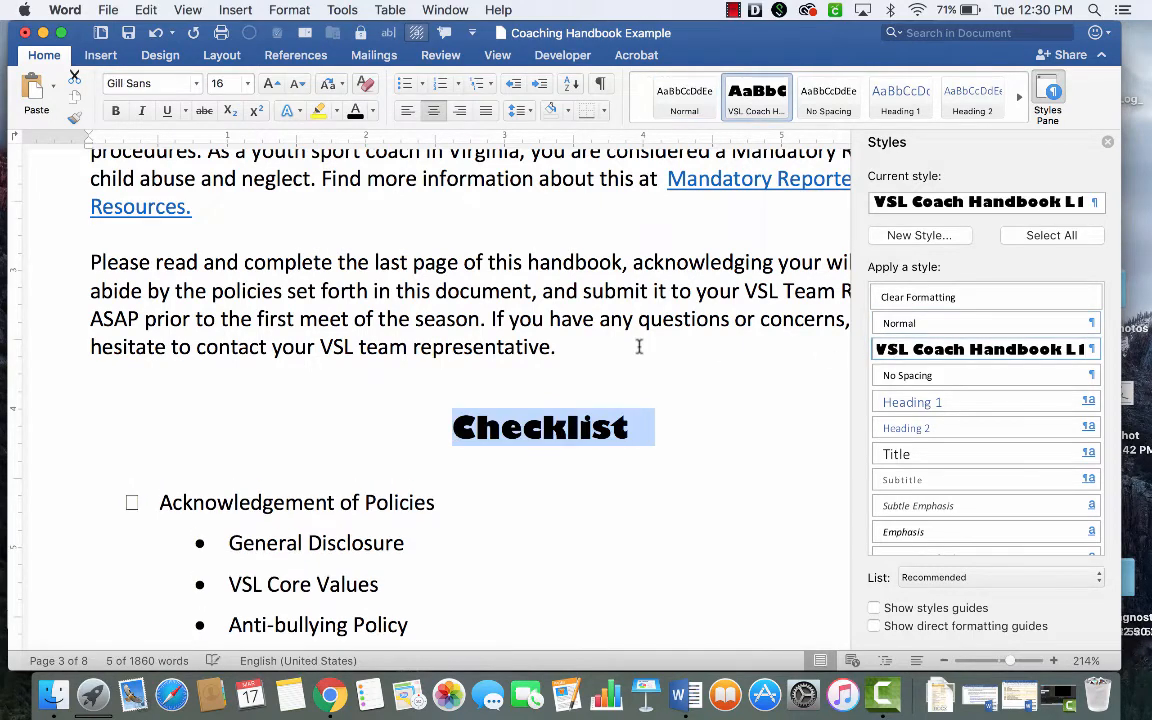
- Apply the VSL Coach Handbook L1 style to the Introduction heading
scroll(638, 342, "up", 6)
left_click_drag(643, 428, 512, 437)
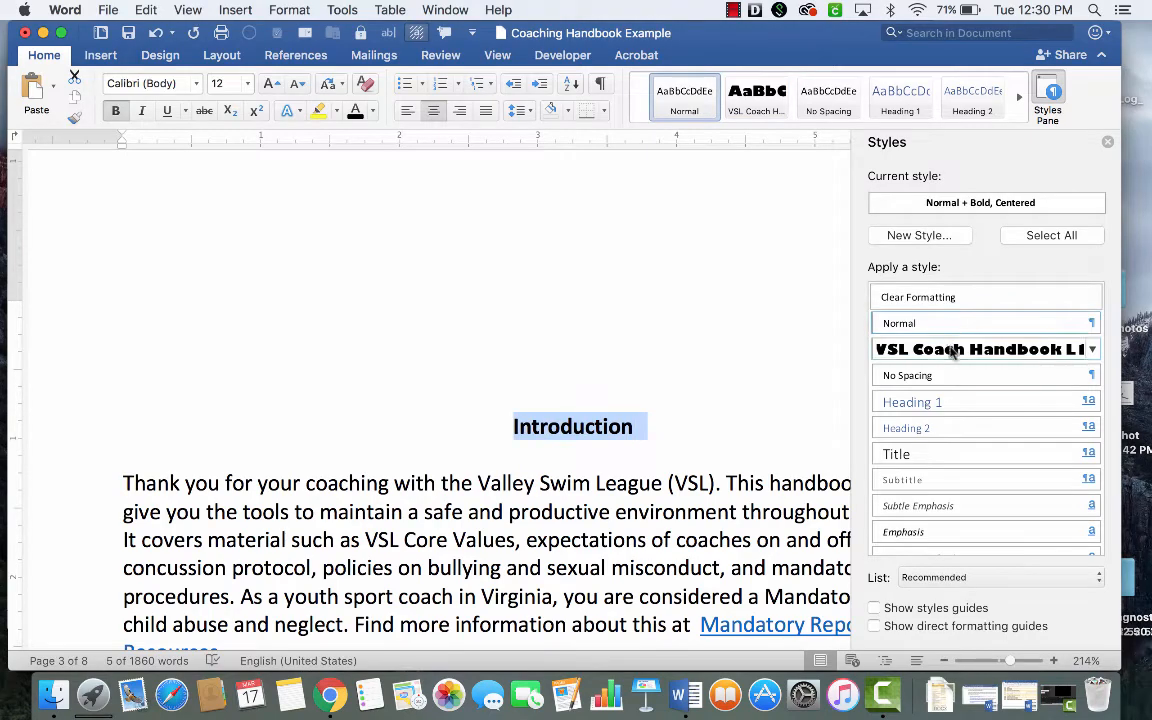
left_click(900, 349)
- Start a new style from the On Deck subheading under VSL Coaching Expectations, formatted as 16 pt bold Calibri (Body)
scroll(762, 398, "down", 4)
scroll(762, 398, "down", 5)
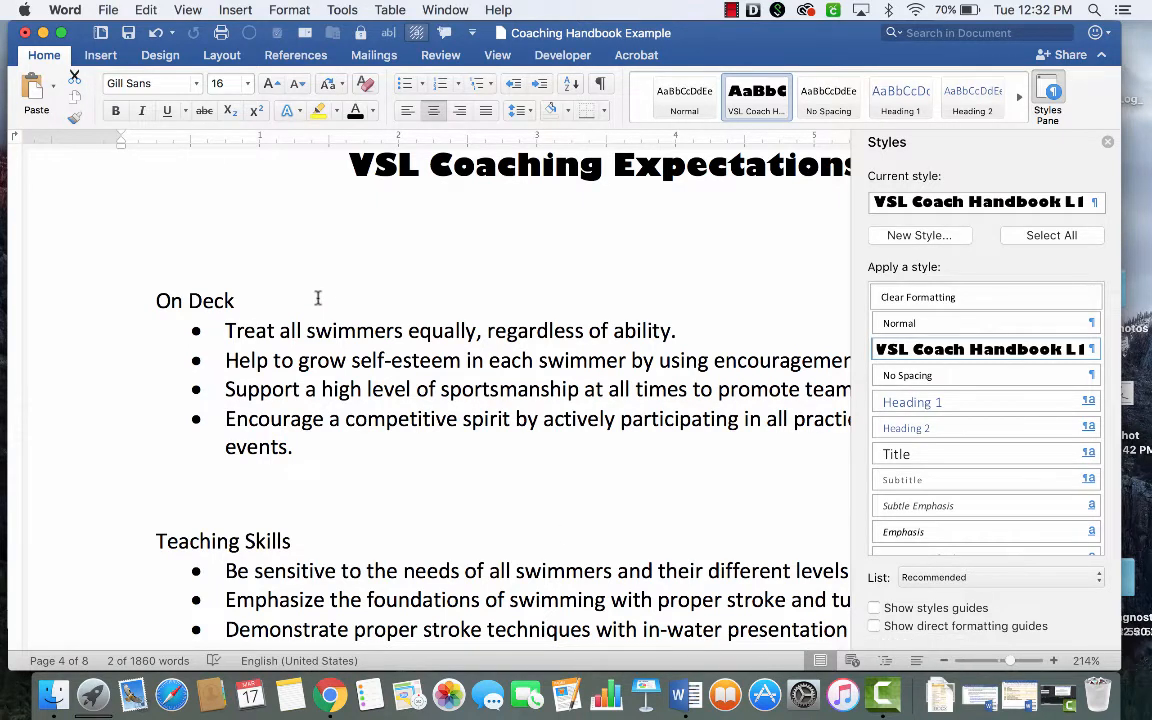
left_click_drag(242, 300, 152, 300)
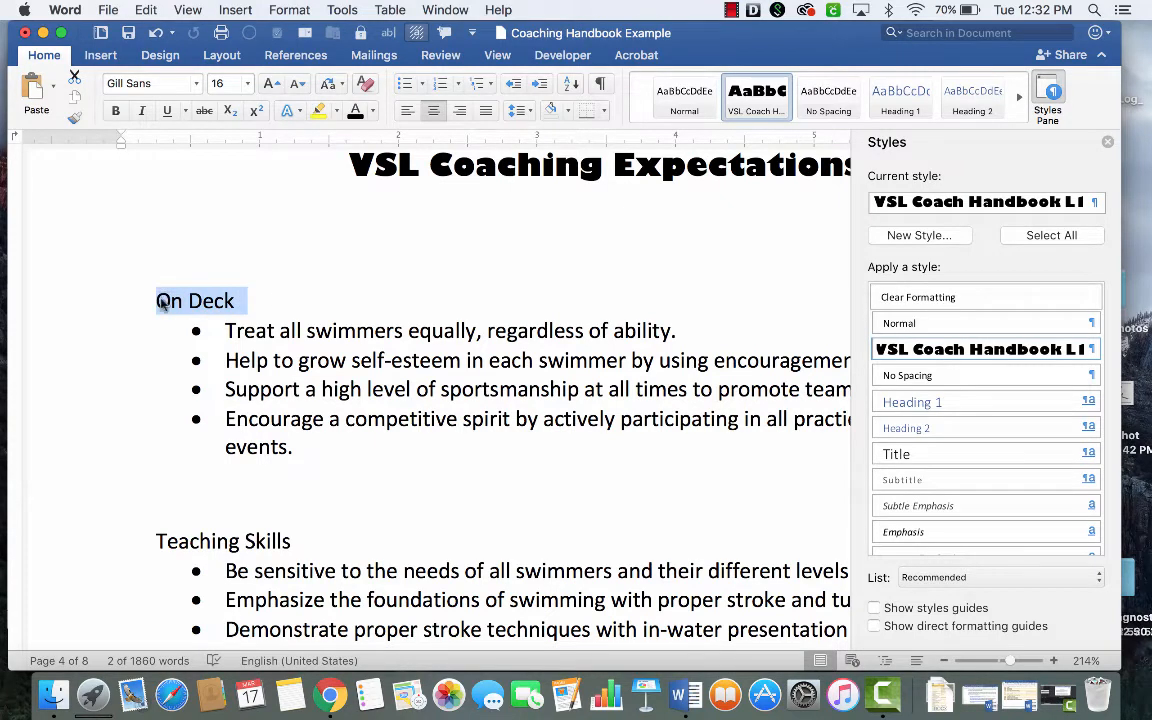
left_click(920, 236)
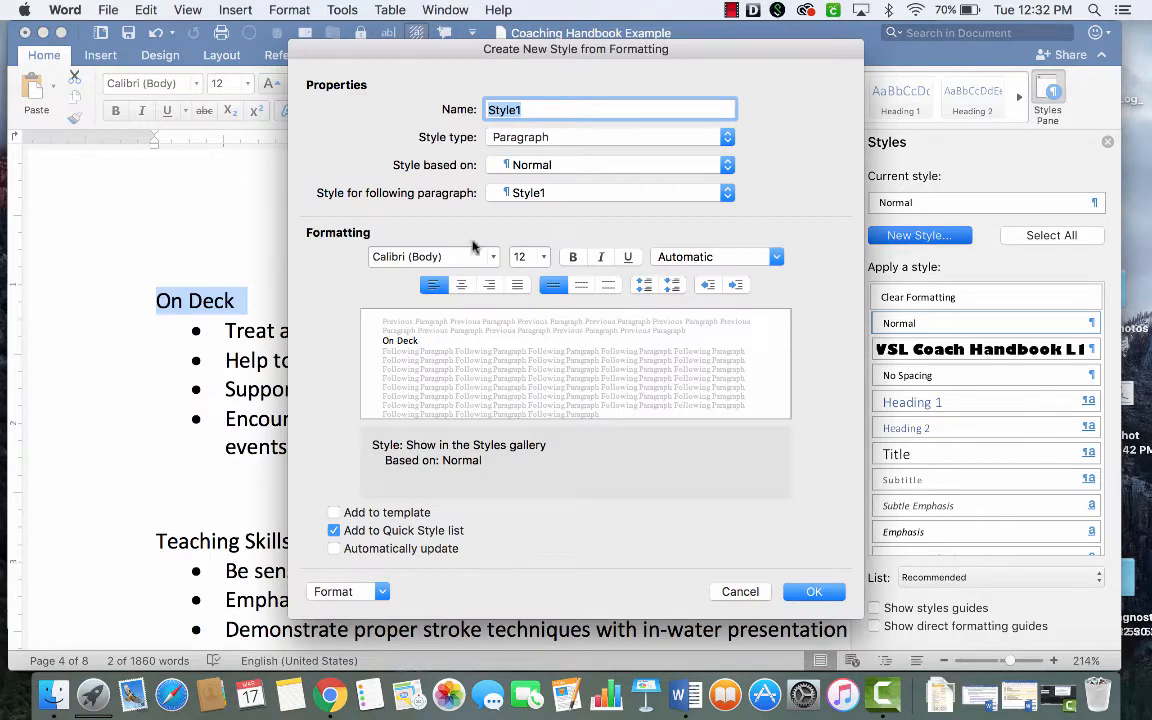
left_click(494, 258)
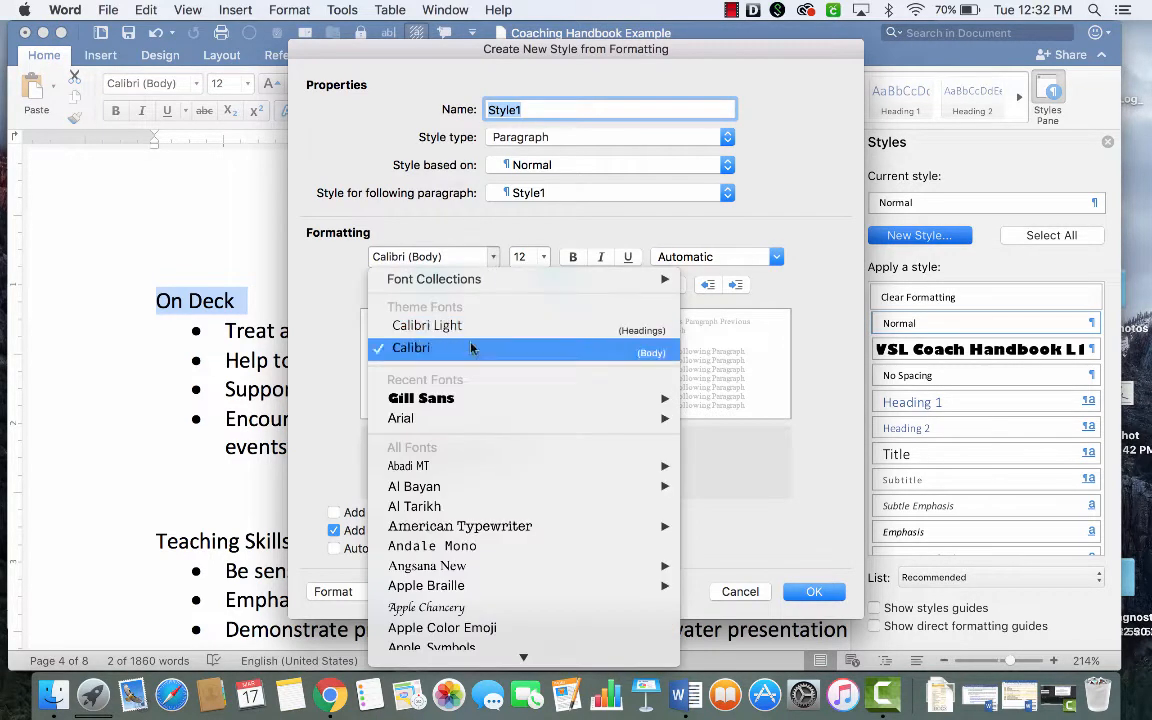
mouse_move(472, 420)
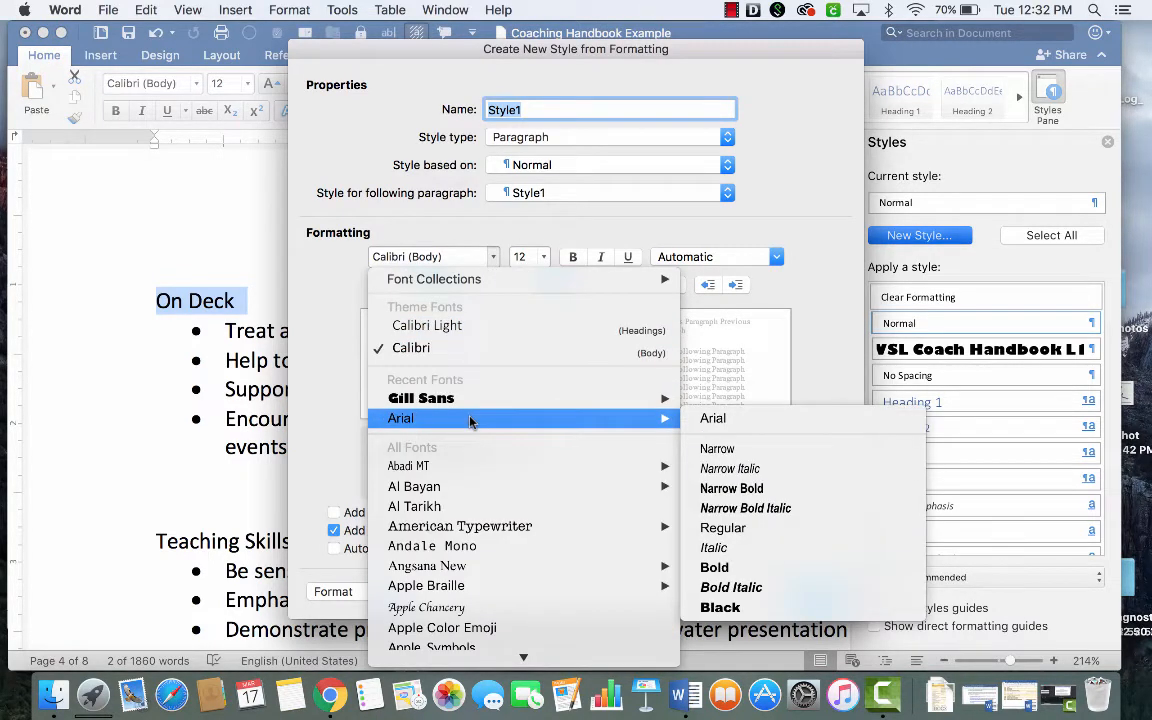
left_click(486, 347)
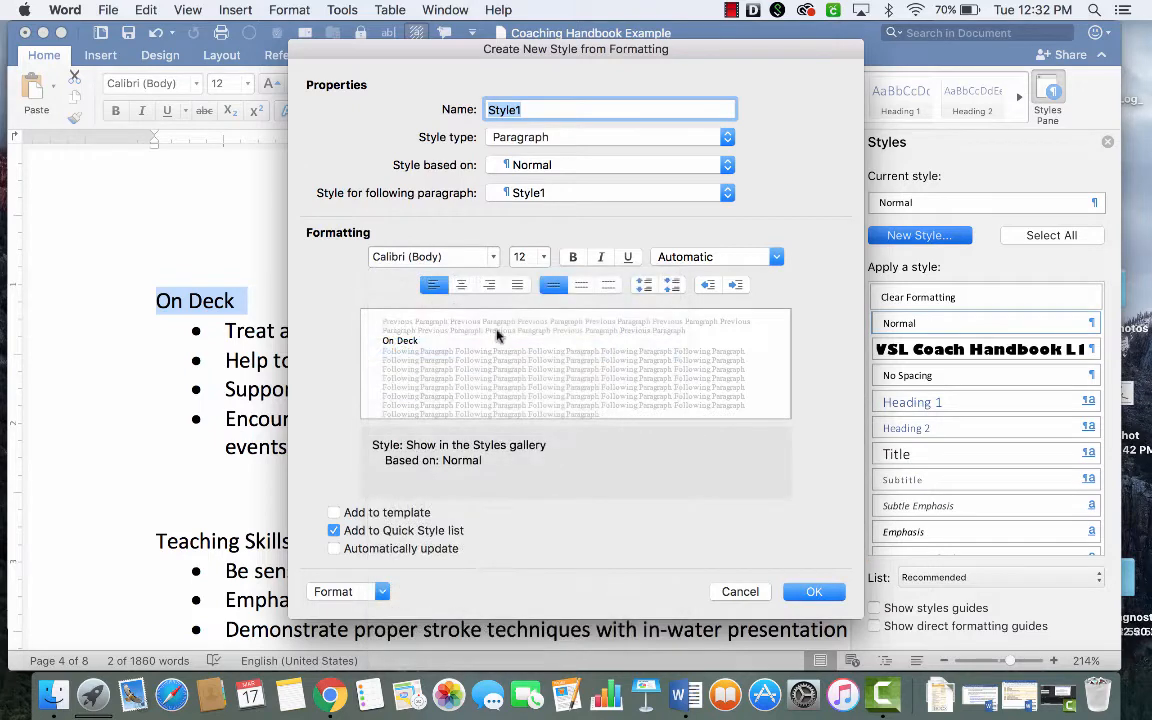
left_click(544, 259)
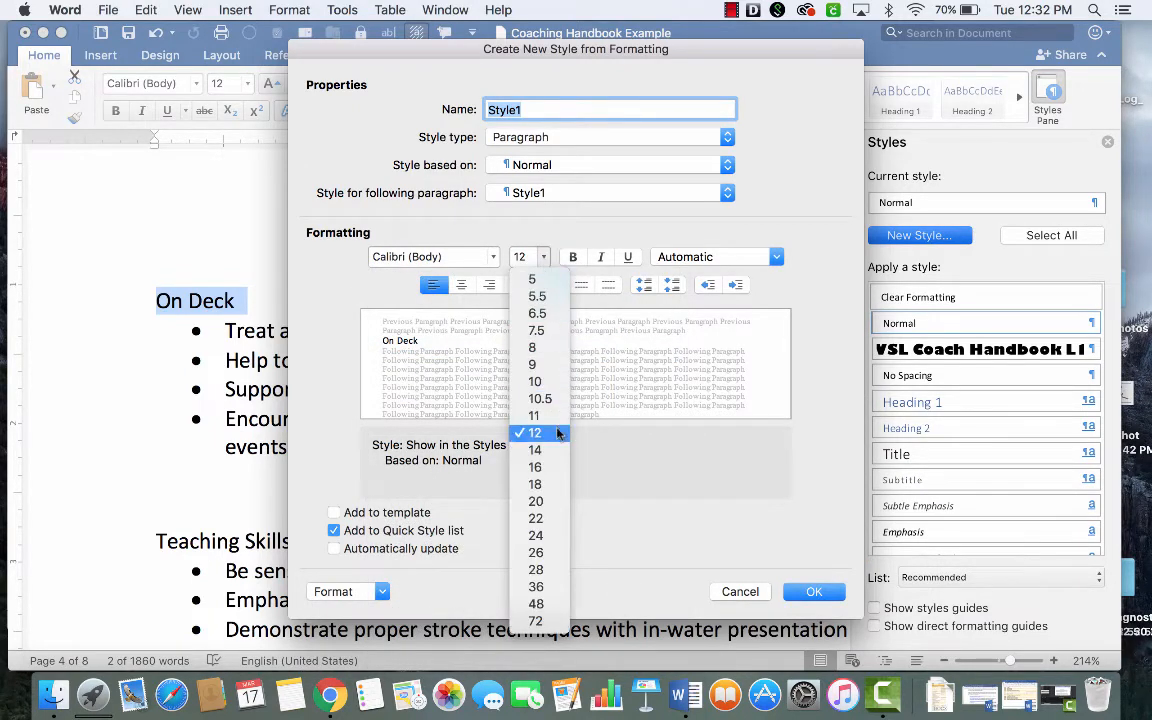
left_click(556, 467)
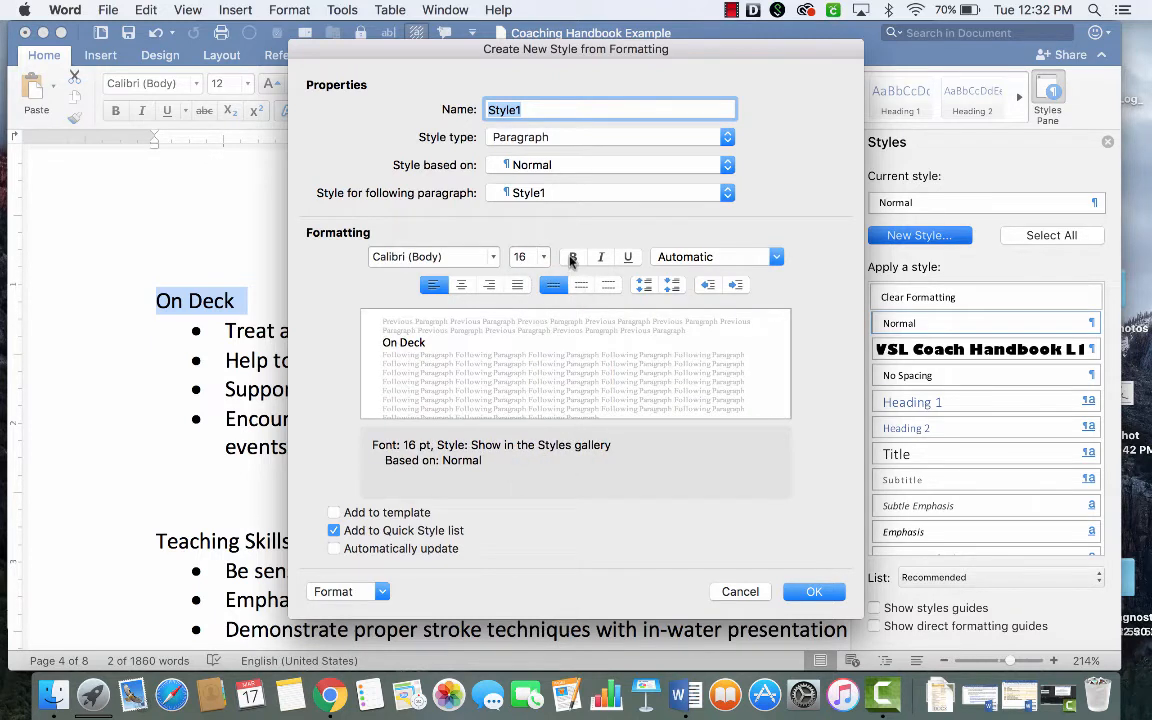
left_click(573, 258)
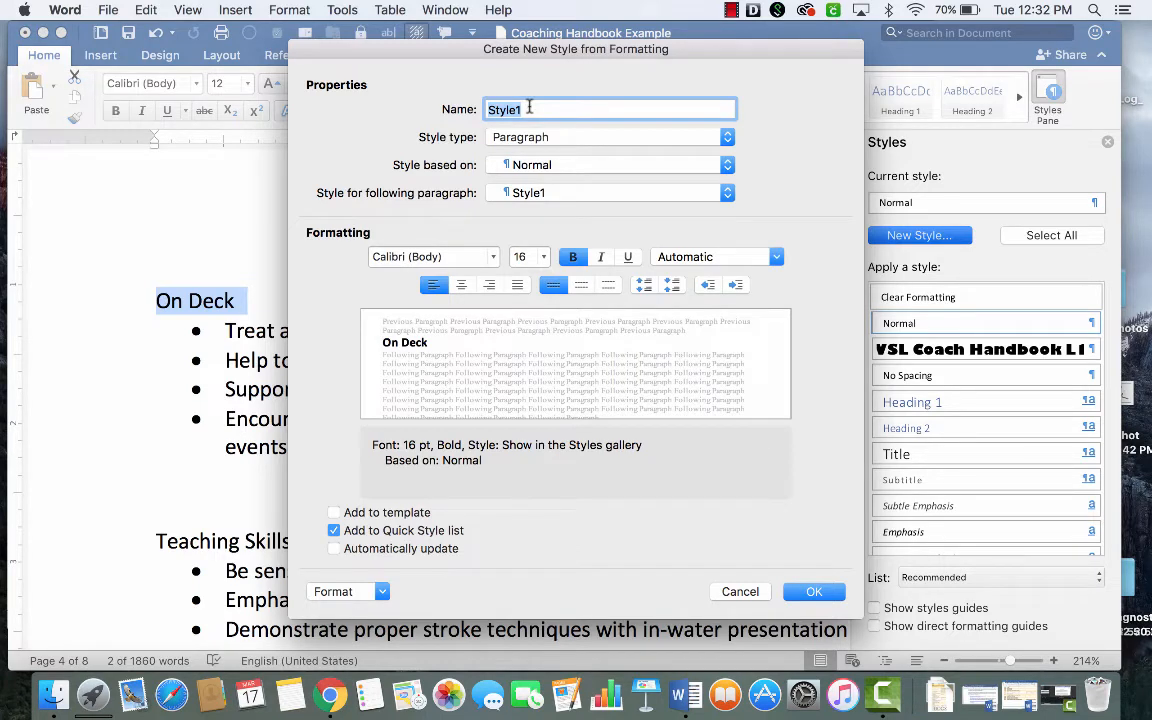
- Name the new style VSL Coach Handbook L2 and create it with automatic updating enabled
type("V")
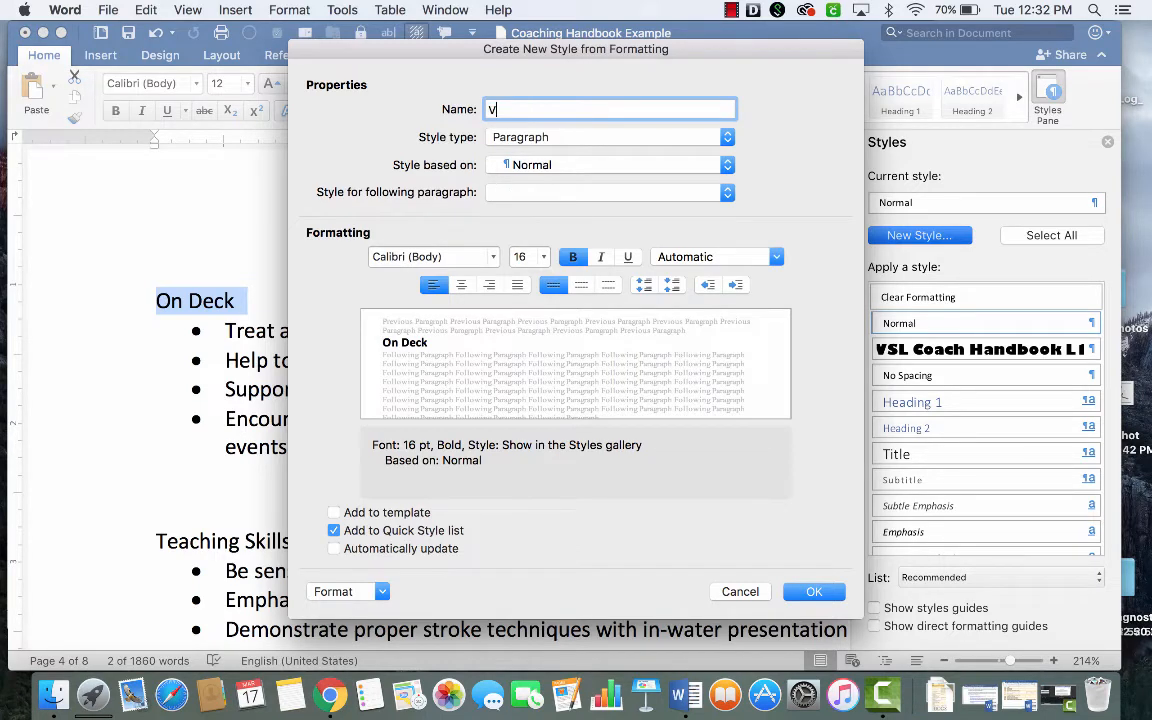
type("SL Coach Handbook ")
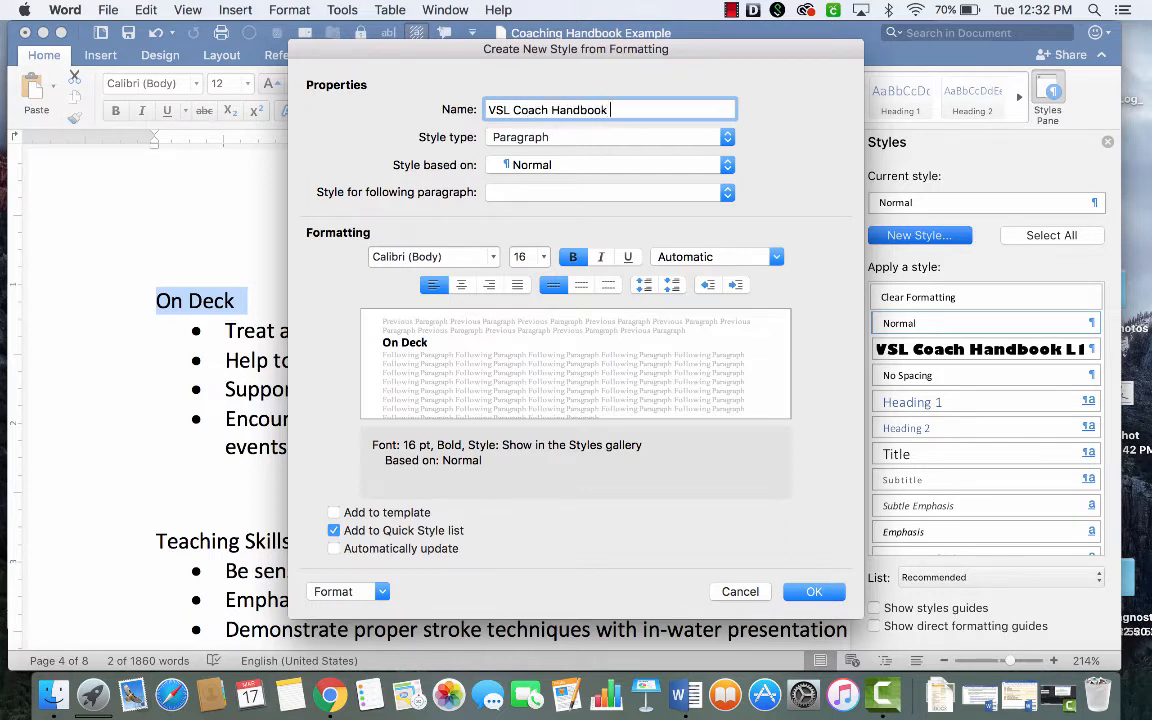
type("L2")
left_click(333, 549)
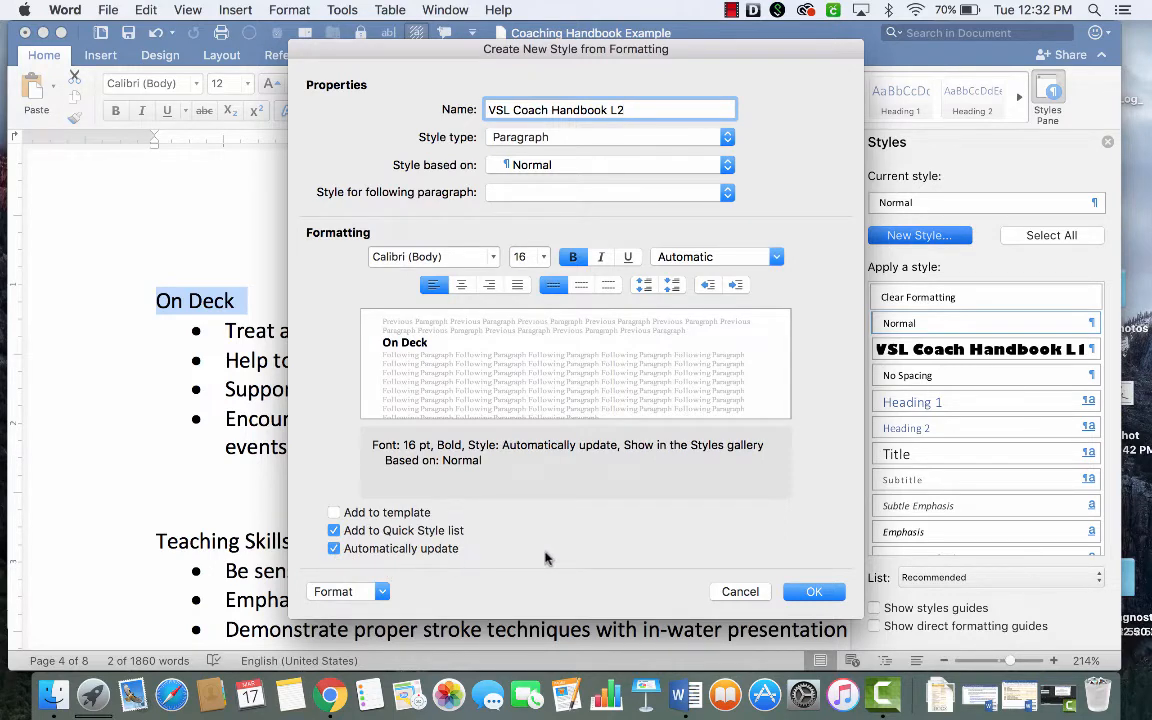
left_click(815, 592)
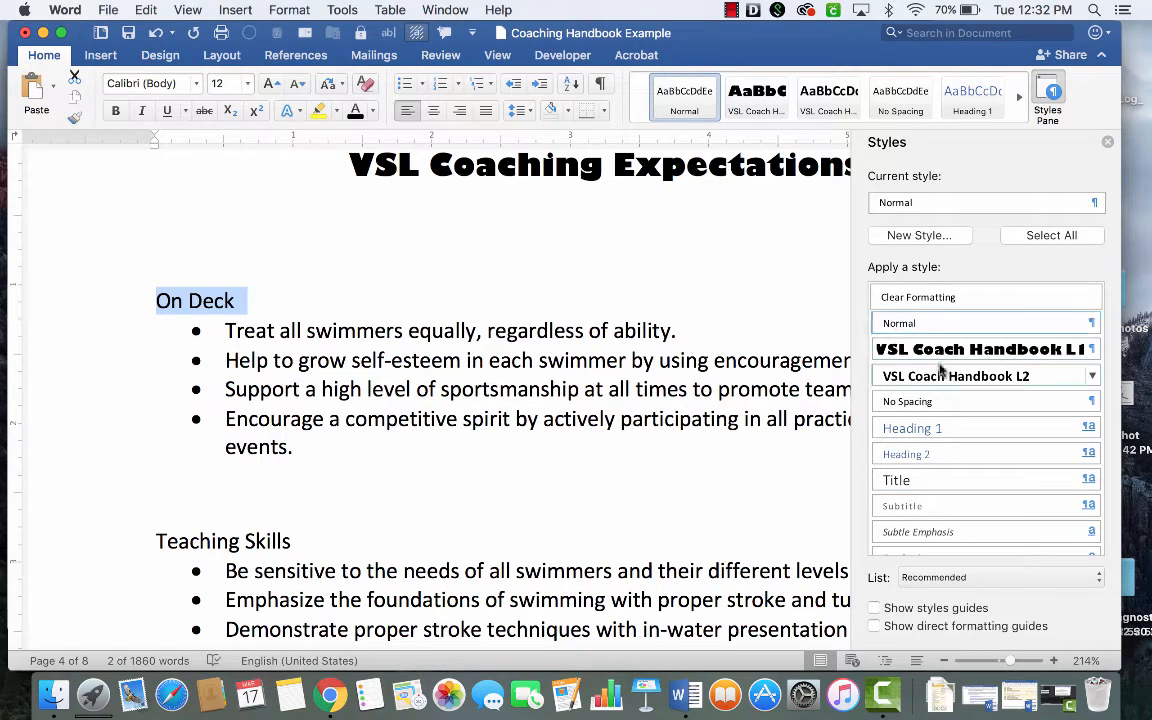
- Apply the VSL Coach Handbook L2 style to the On Deck and Teaching Skills subheadings
left_click(945, 377)
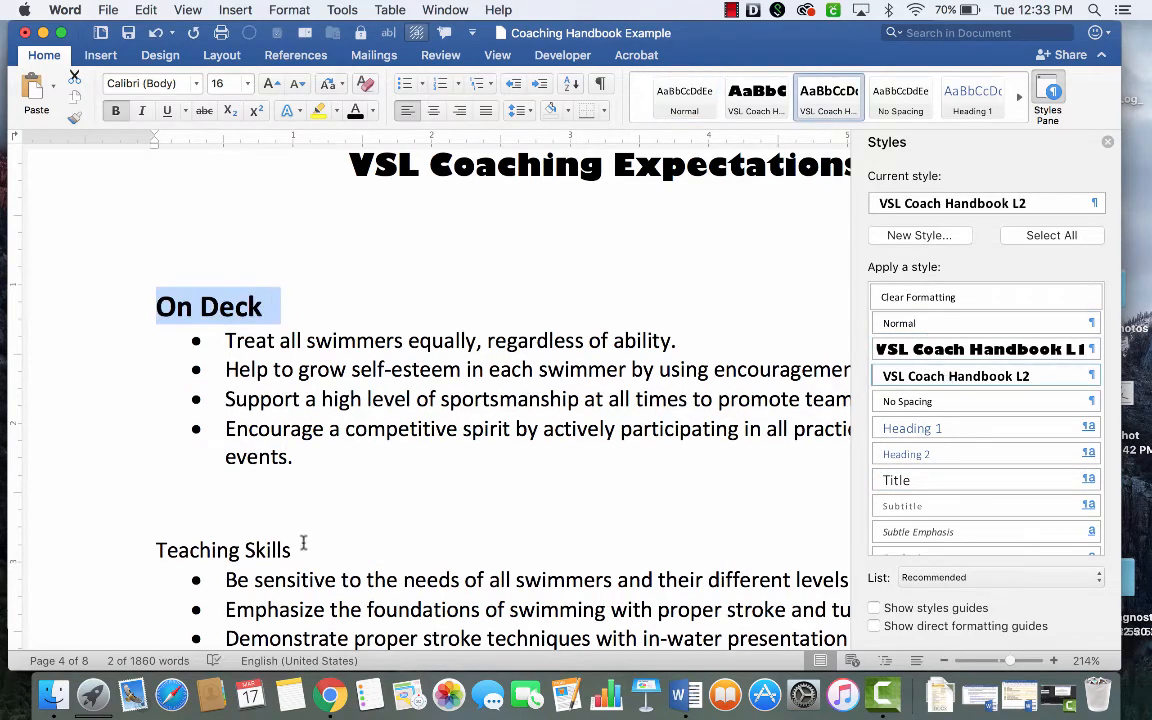
triple_click(295, 552)
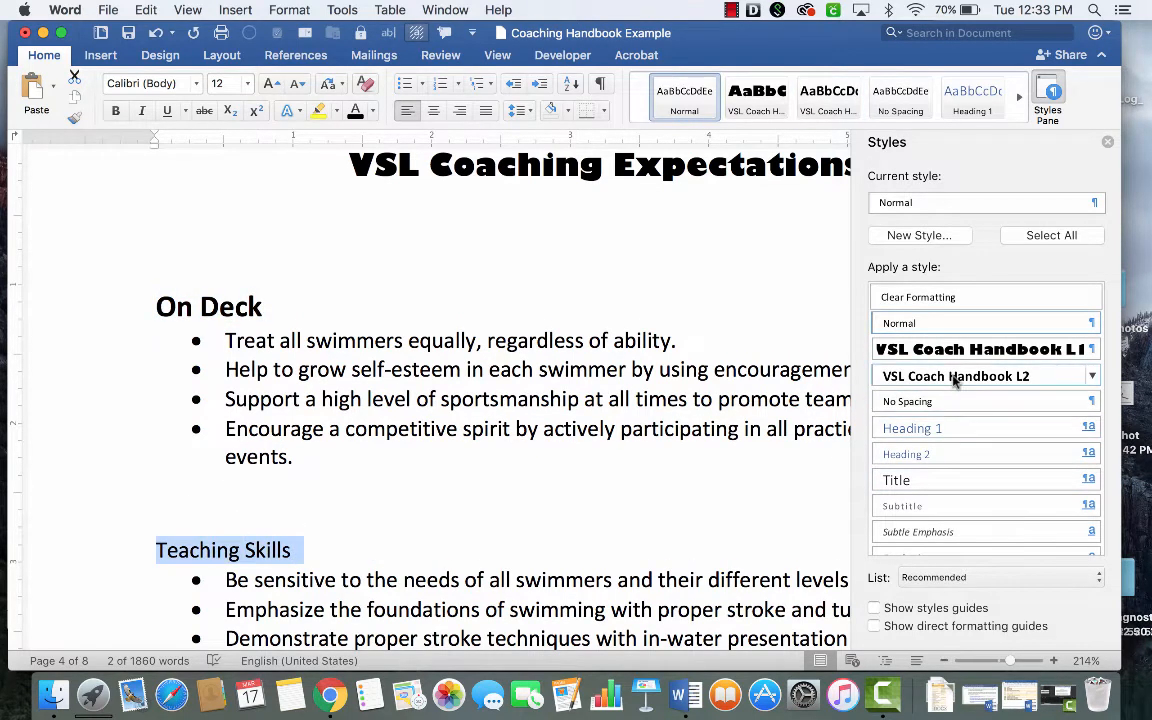
left_click(955, 377)
- Select the Management subheading below the Teaching Skills list
scroll(600, 550, "down", 10)
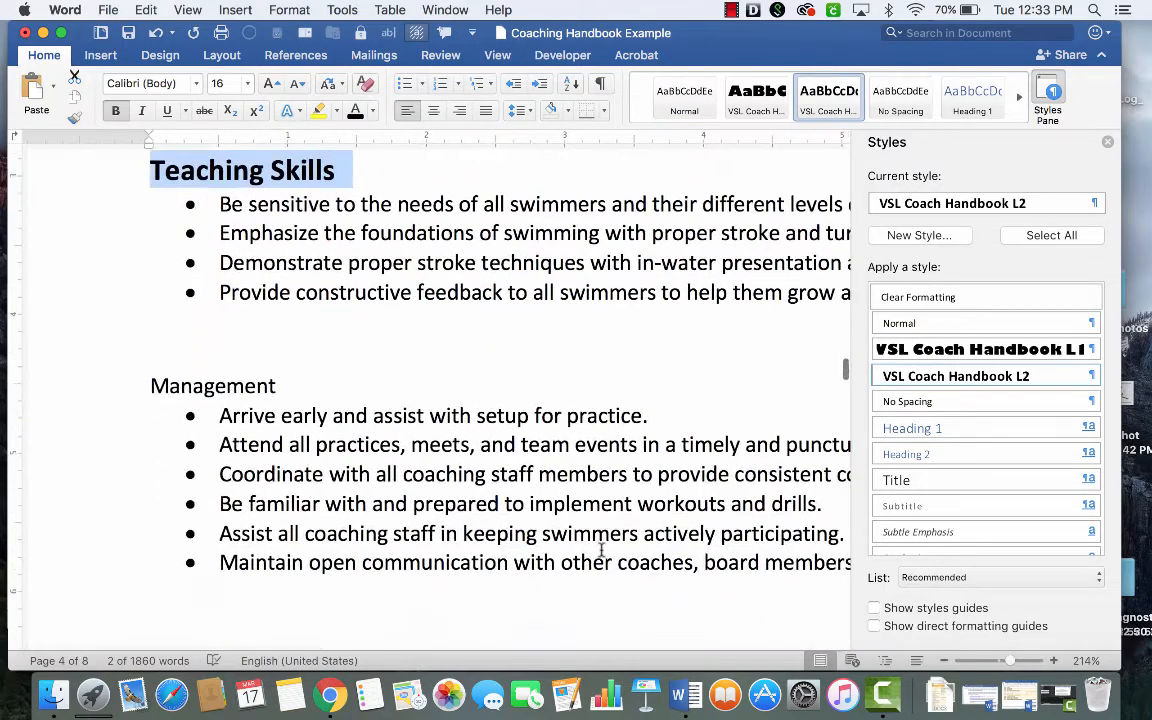
left_click_drag(178, 388, 149, 386)
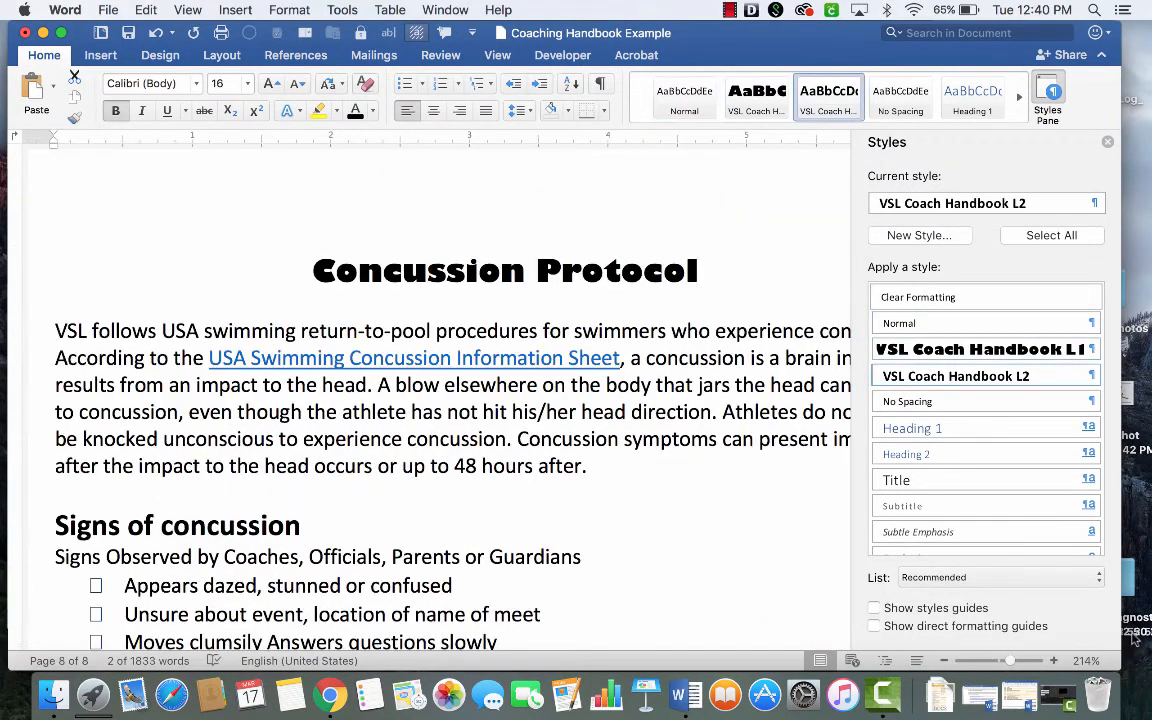
- Modify the VSL Coach Handbook L2 style to use a 14 pt font size
scroll(718, 555, "down", 3)
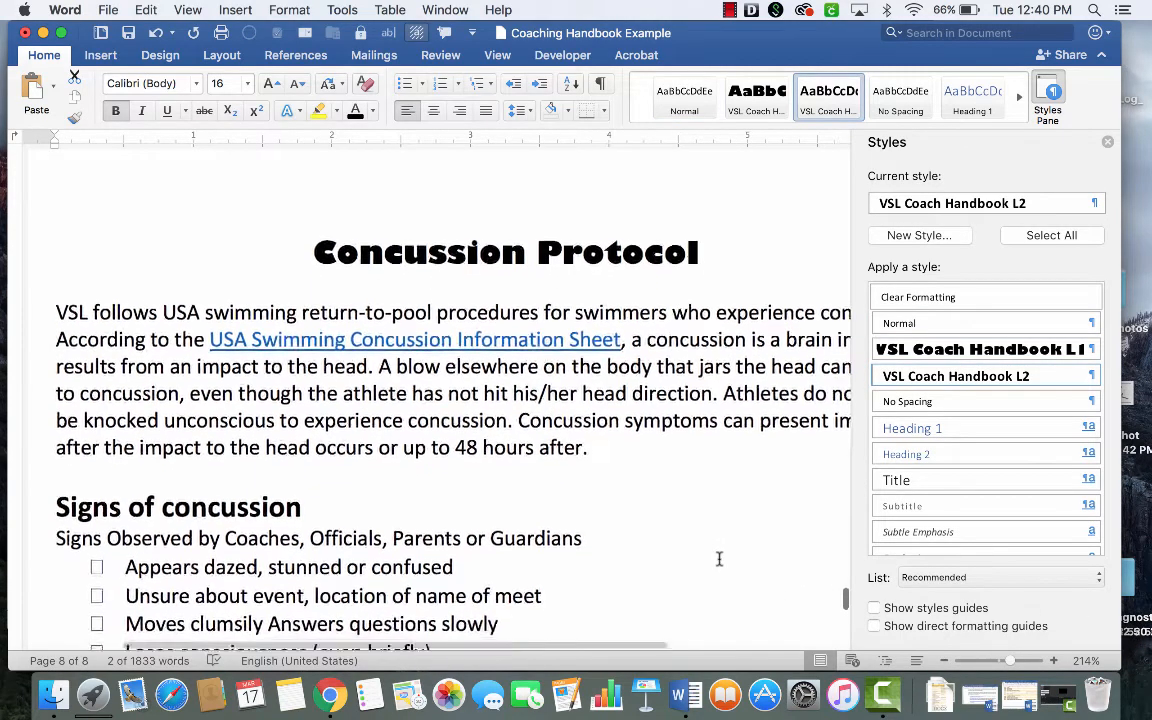
scroll(718, 558, "down", 3)
scroll(718, 558, "up", 2)
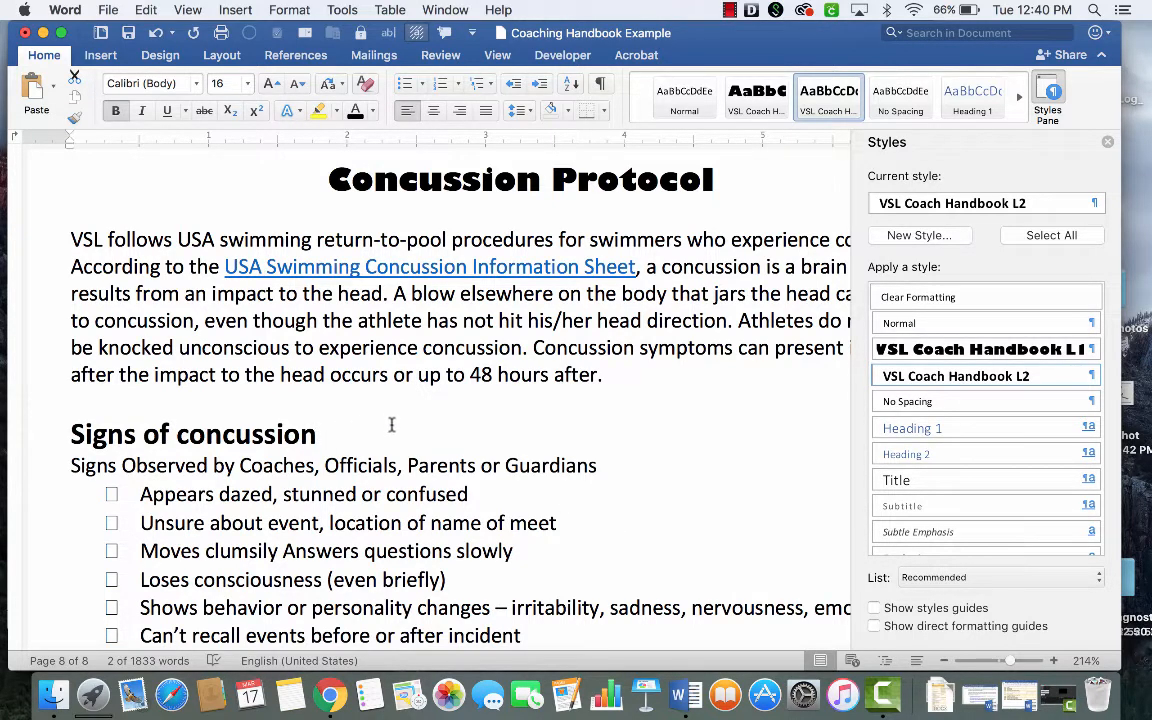
left_click(1095, 377)
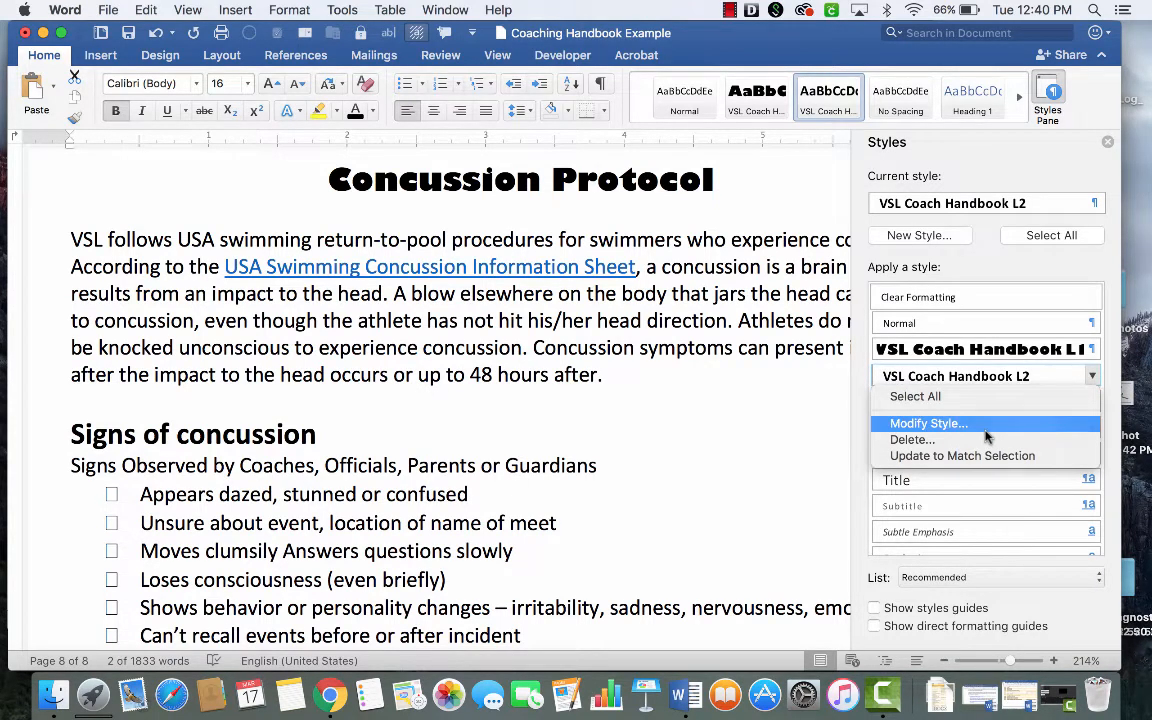
left_click(928, 424)
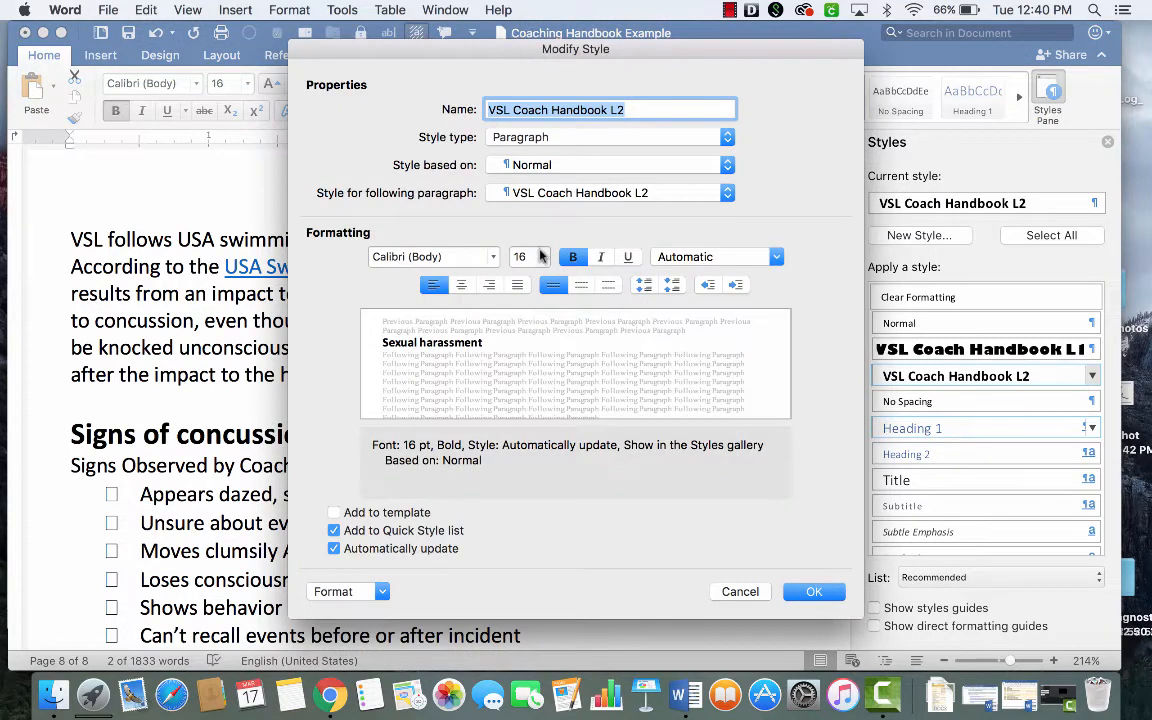
left_click(542, 257)
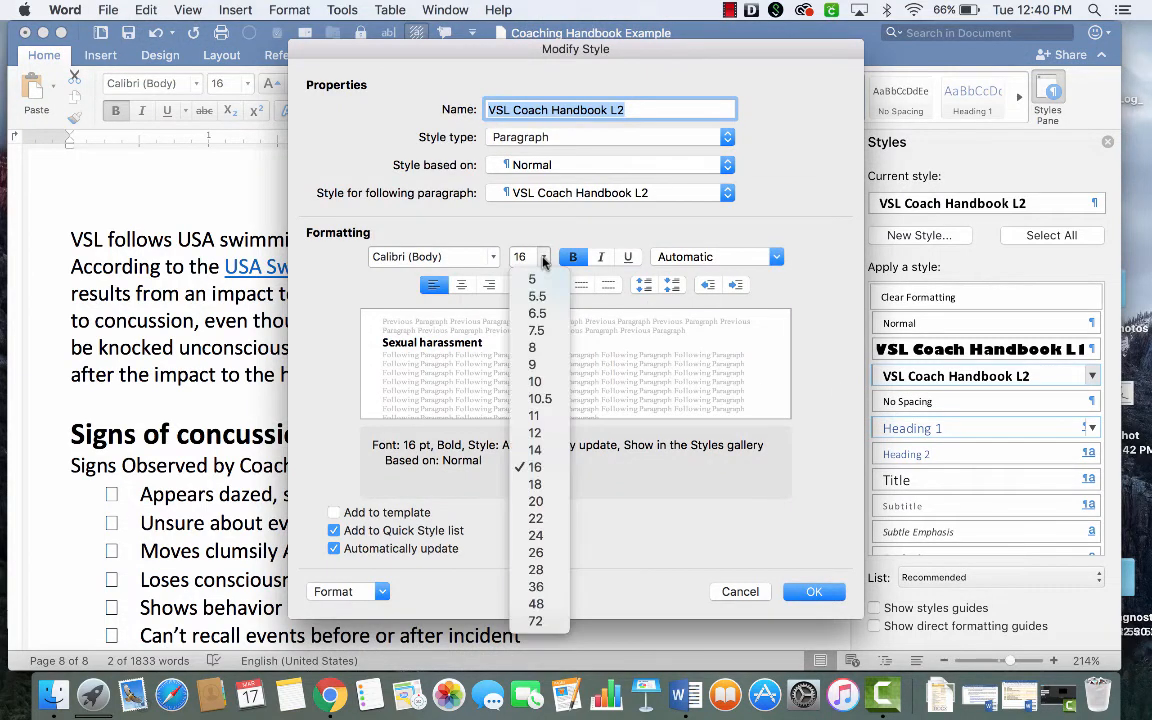
left_click(548, 451)
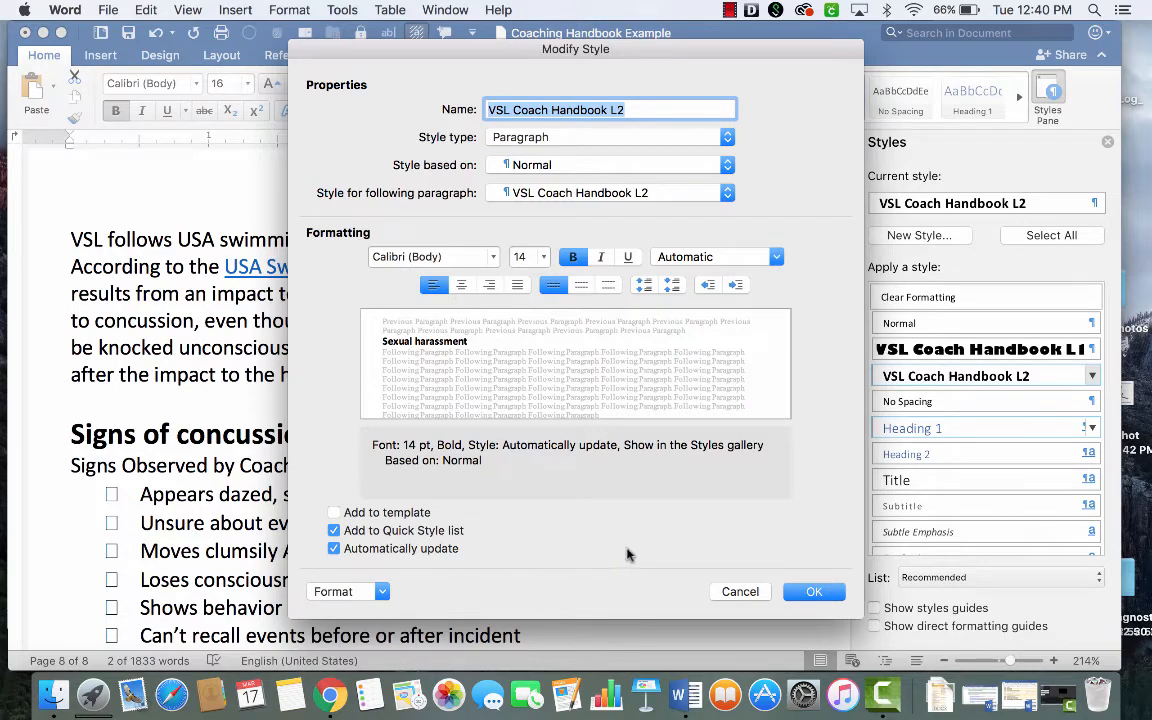
left_click(818, 593)
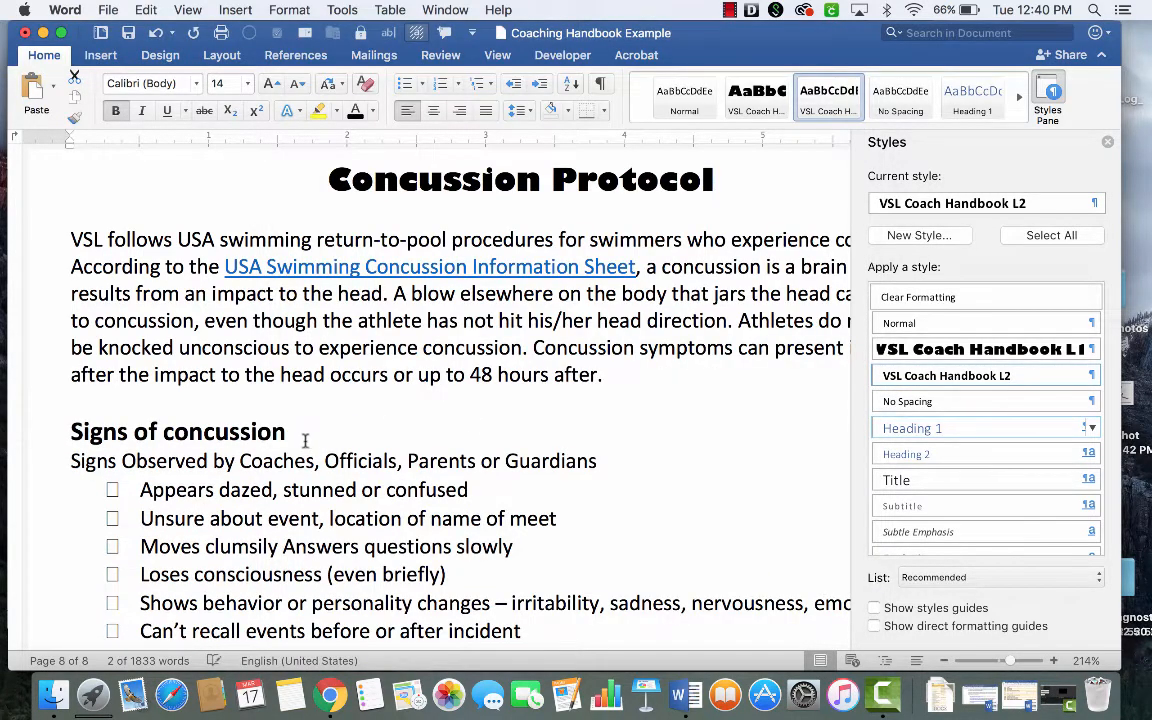
- Review the level 2 subheadings from the Concussion Protocol section back to the bullying section to check the modified style
scroll(296, 437, "down", 5)
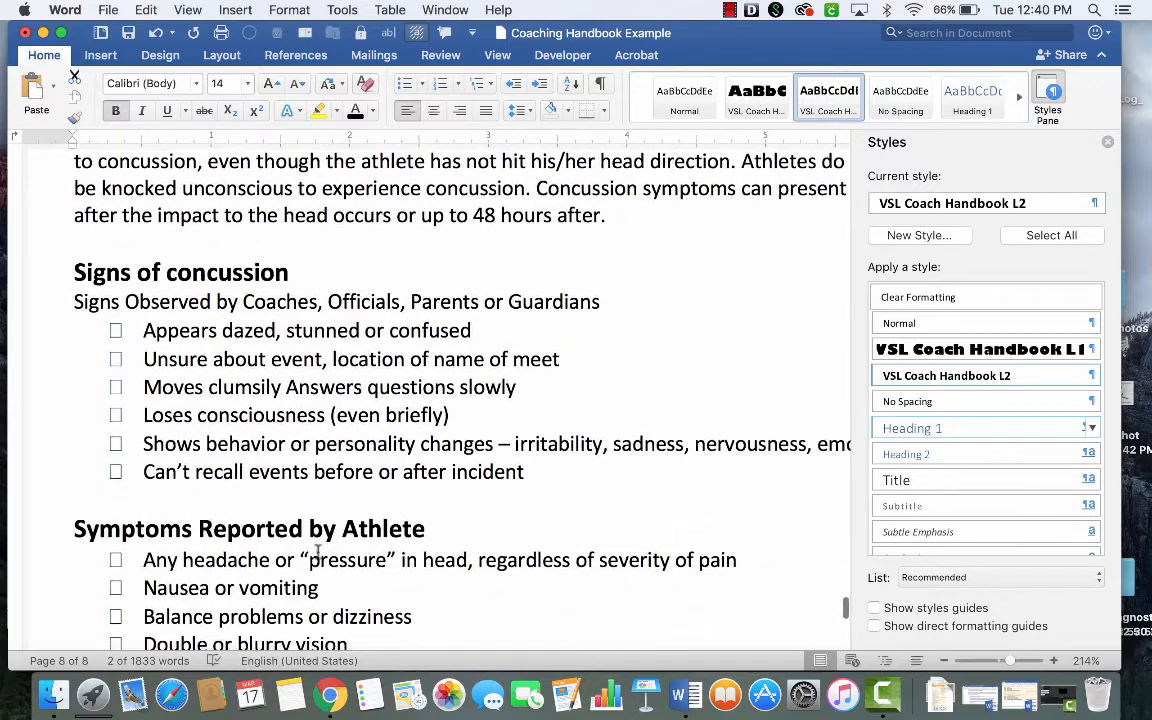
left_click(389, 529)
scroll(331, 270, "up", 3)
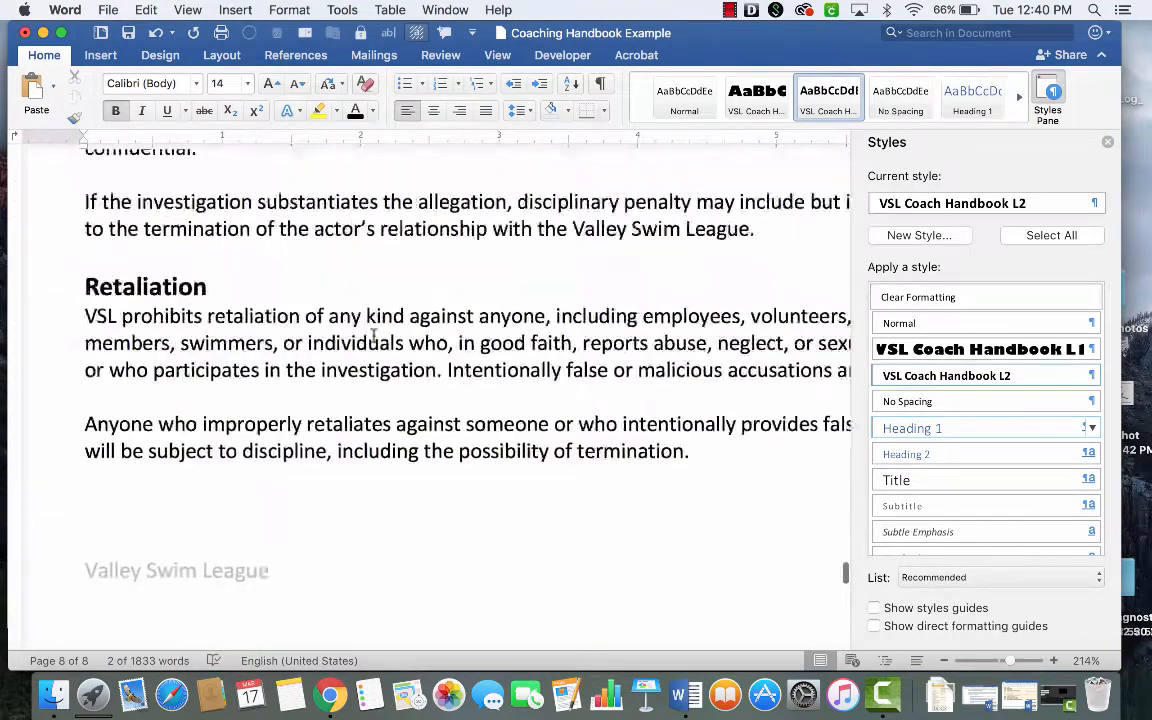
scroll(375, 337, "up", 8)
scroll(375, 337, "up", 1)
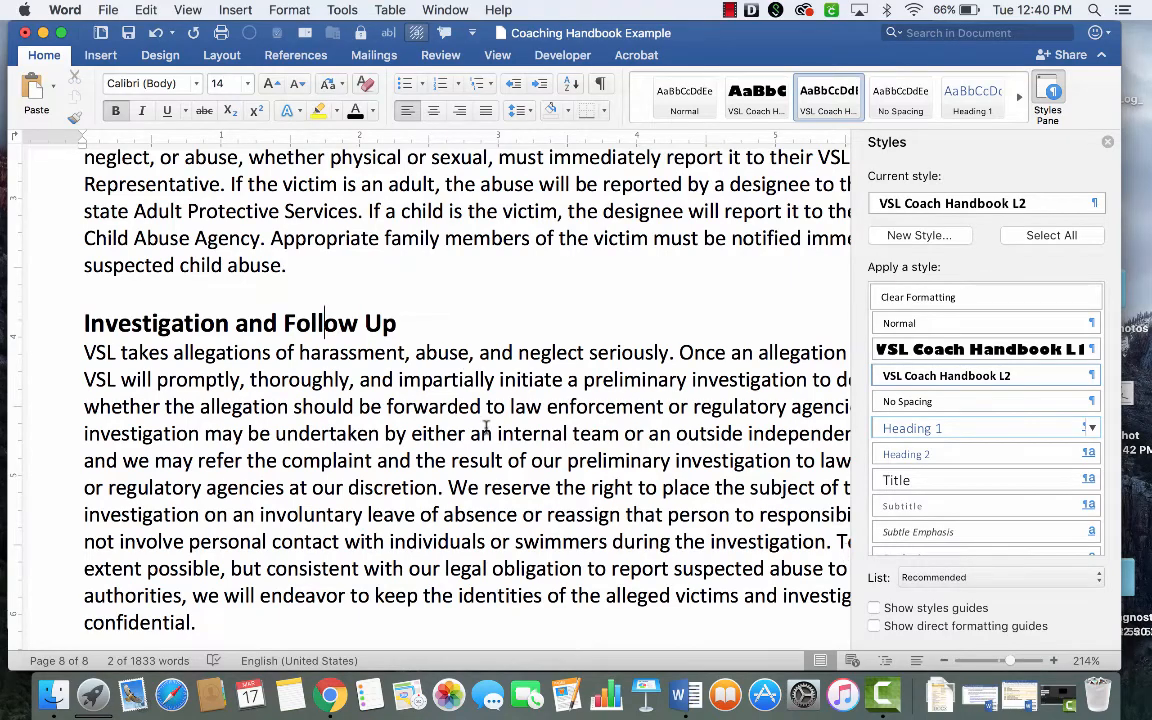
scroll(487, 428, "up", 8)
scroll(487, 428, "up", 15)
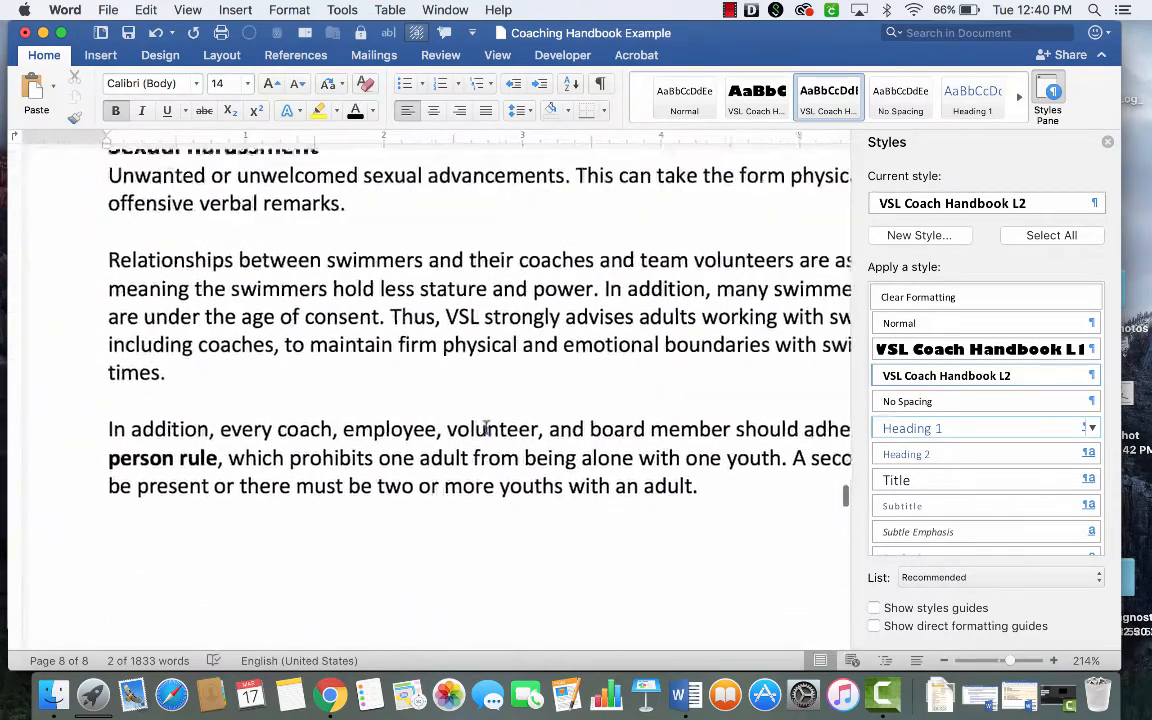
scroll(486, 428, "up", 4)
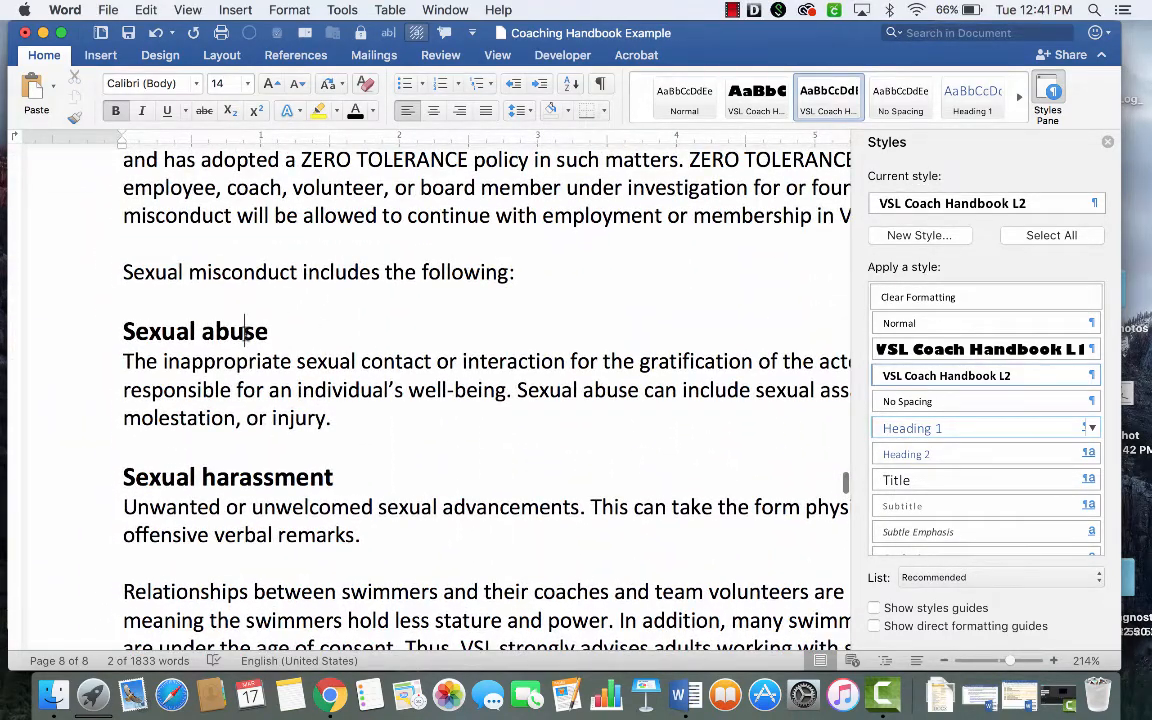
scroll(465, 342, "up", 10)
scroll(465, 342, "down", 20)
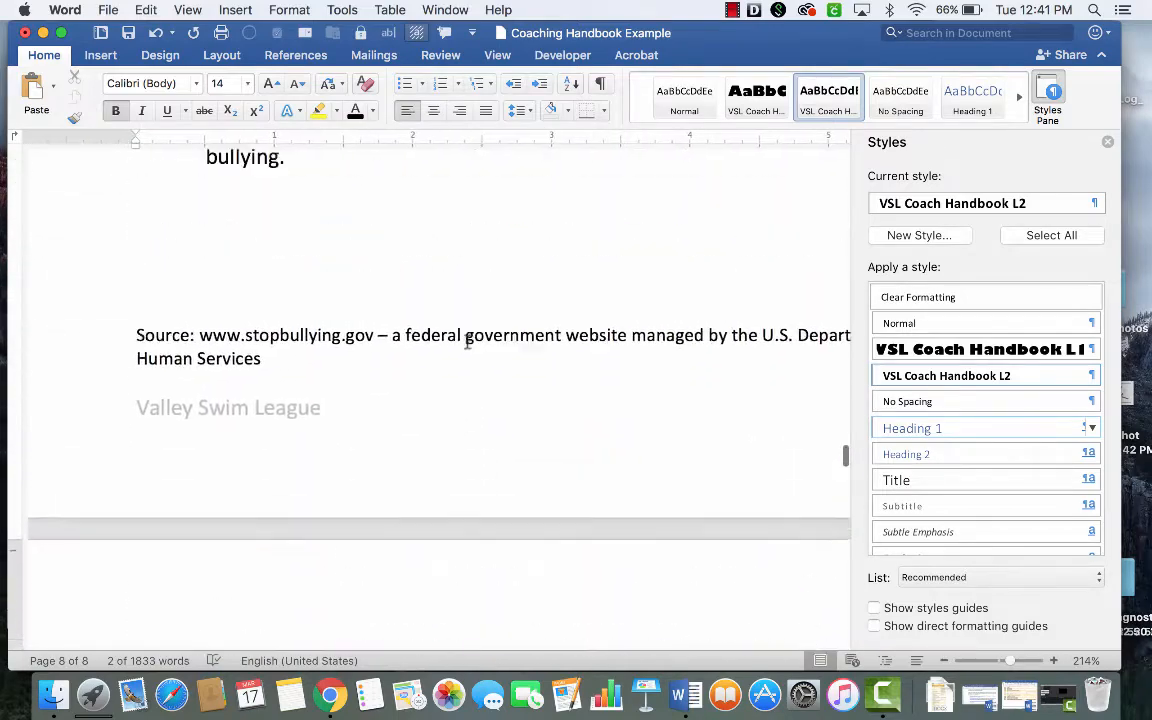
scroll(467, 342, "up", 6)
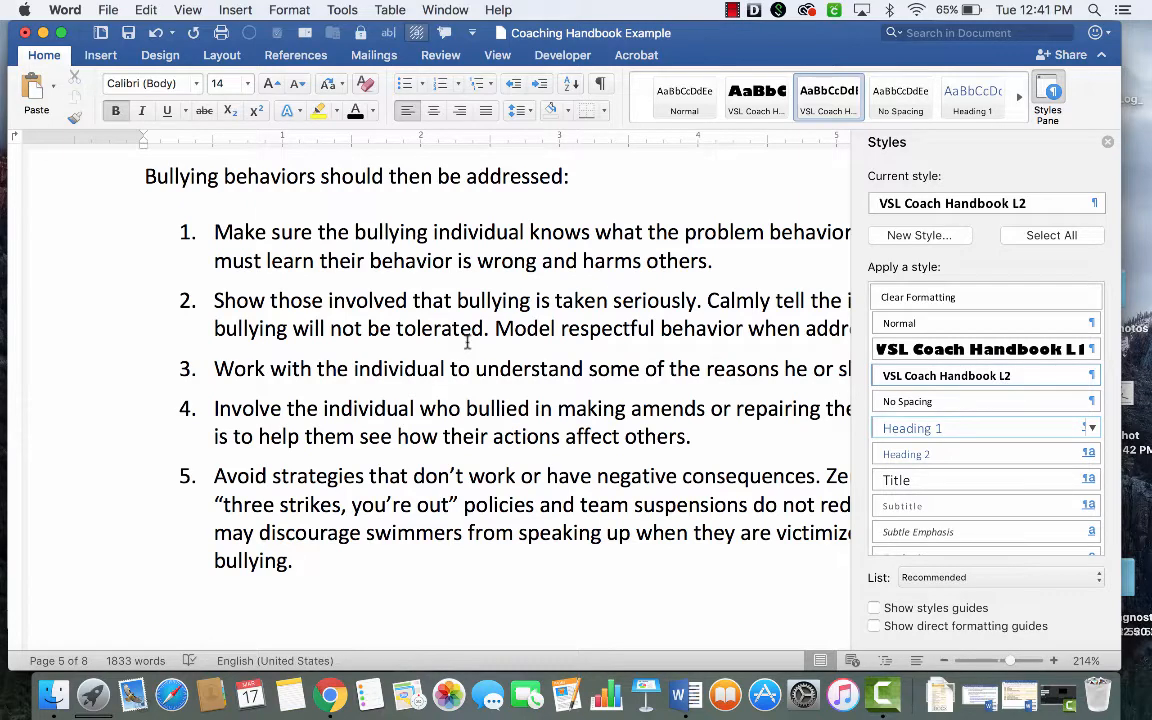
scroll(466, 342, "up", 10)
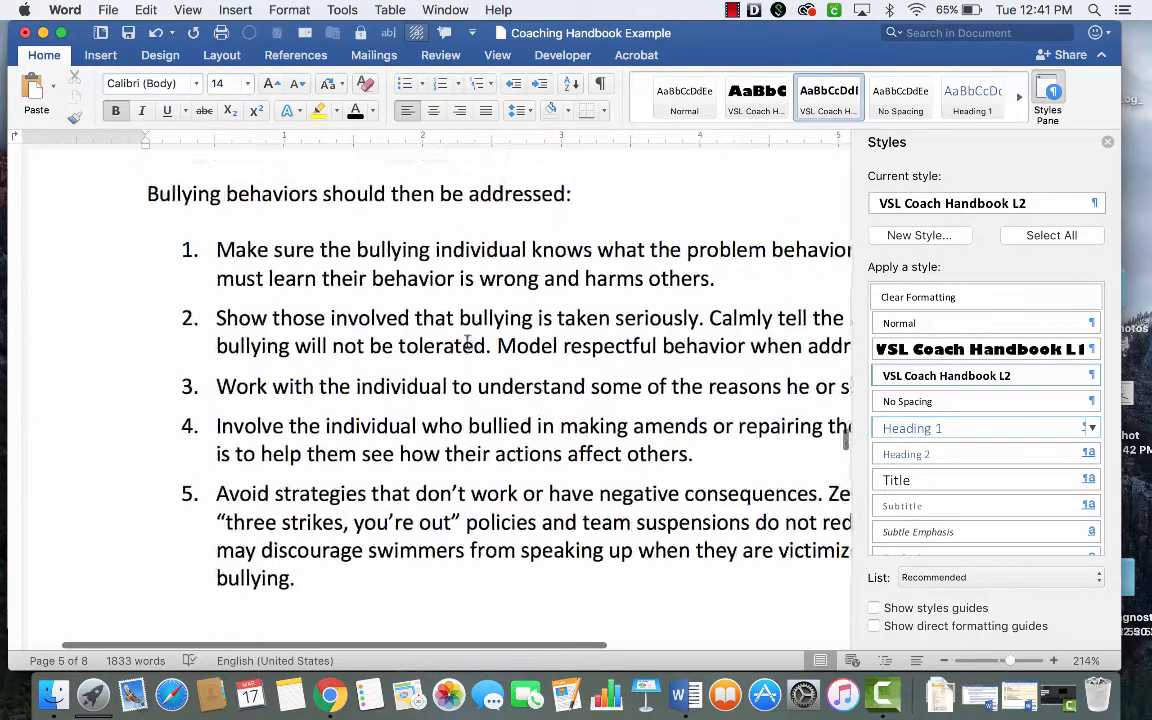